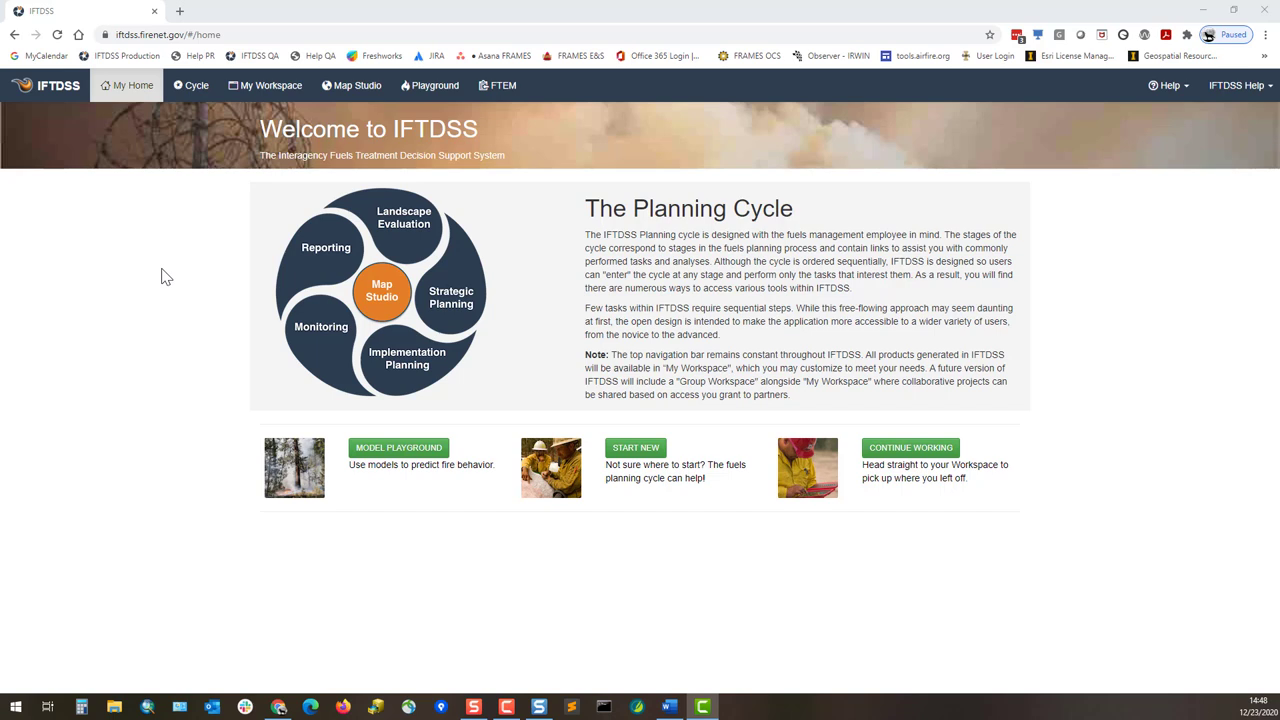
# Step: Create a new MTT Fire Spread (Short-Term) run from the Playground's model list
pyautogui.click(446, 87)
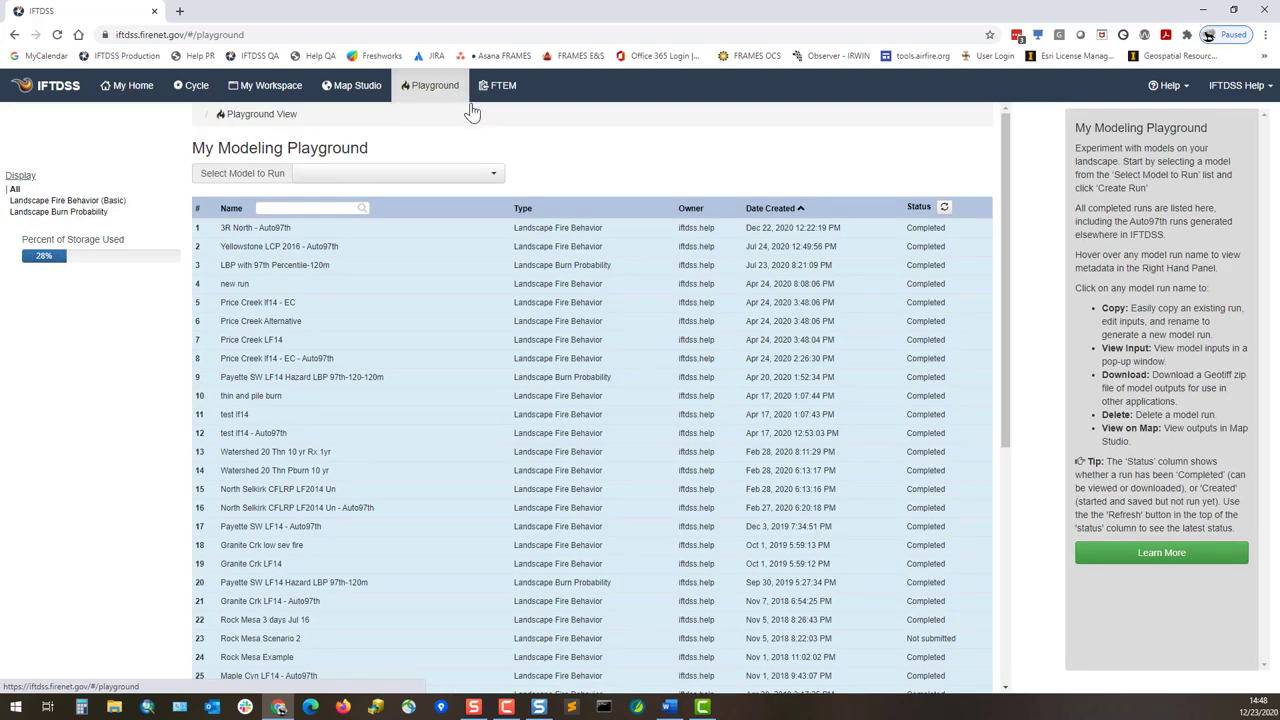
pyautogui.click(495, 176)
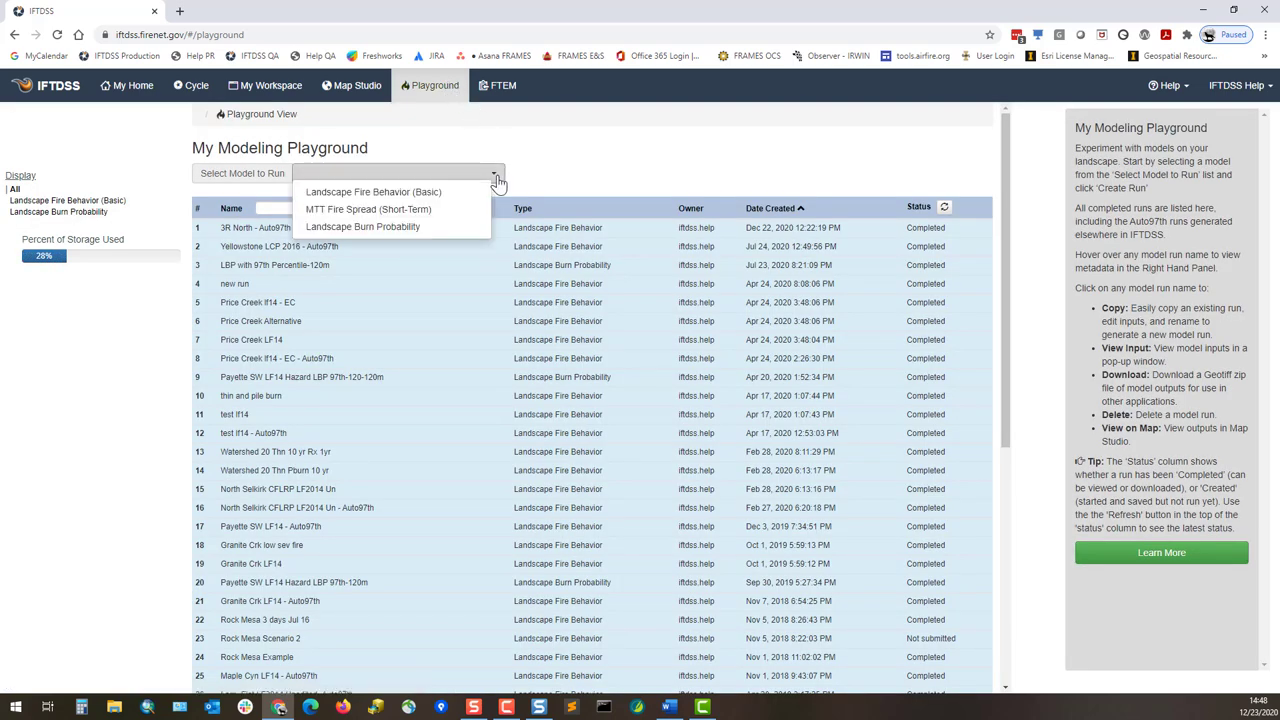
pyautogui.click(420, 209)
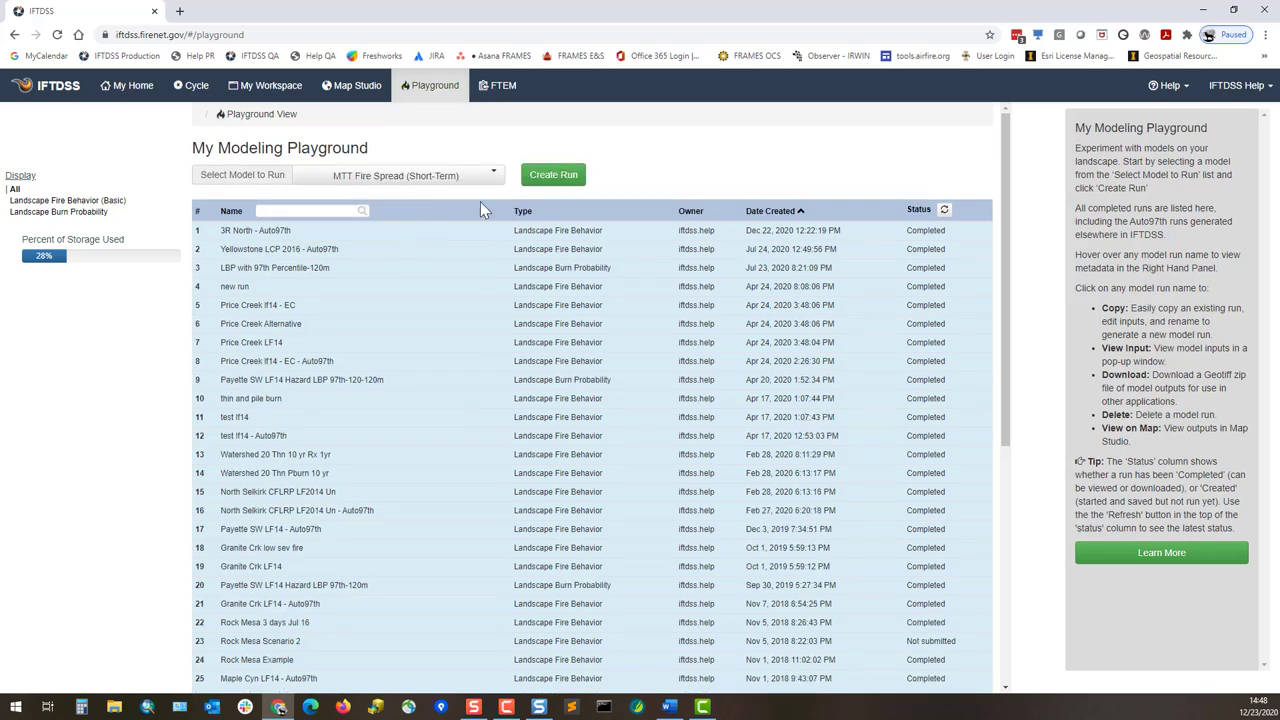
pyautogui.click(555, 176)
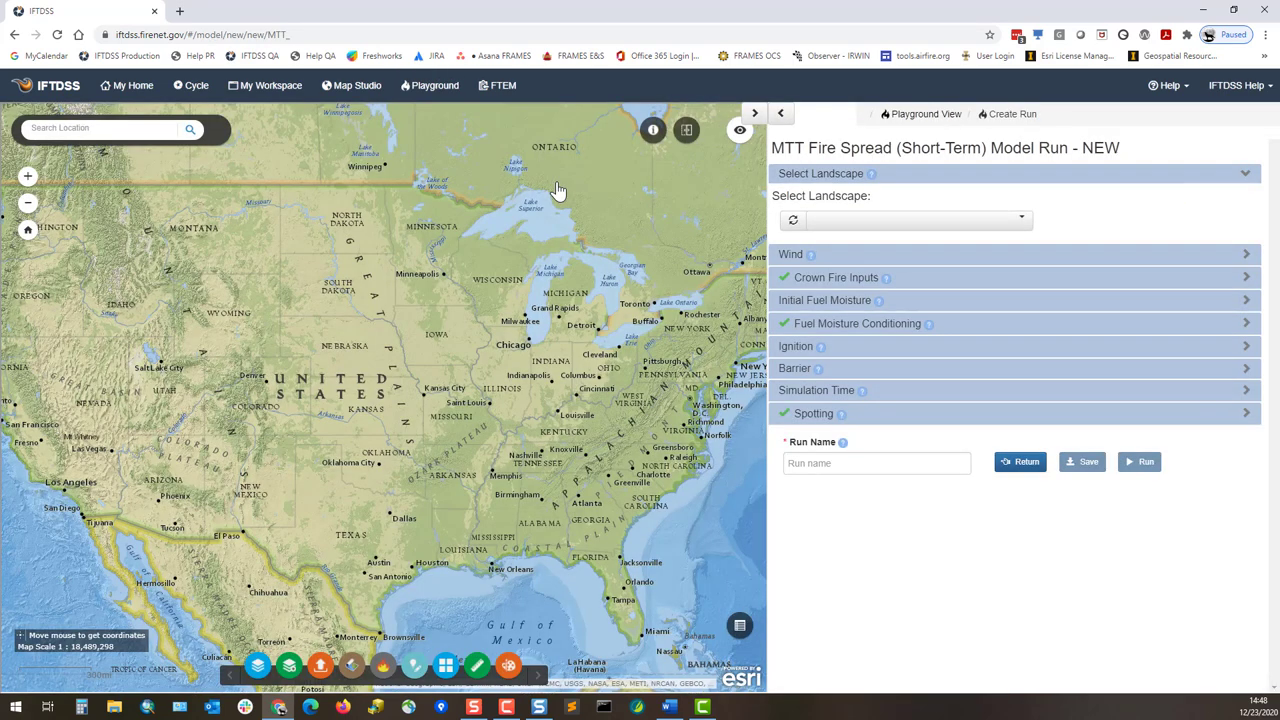
pyautogui.press('F10')
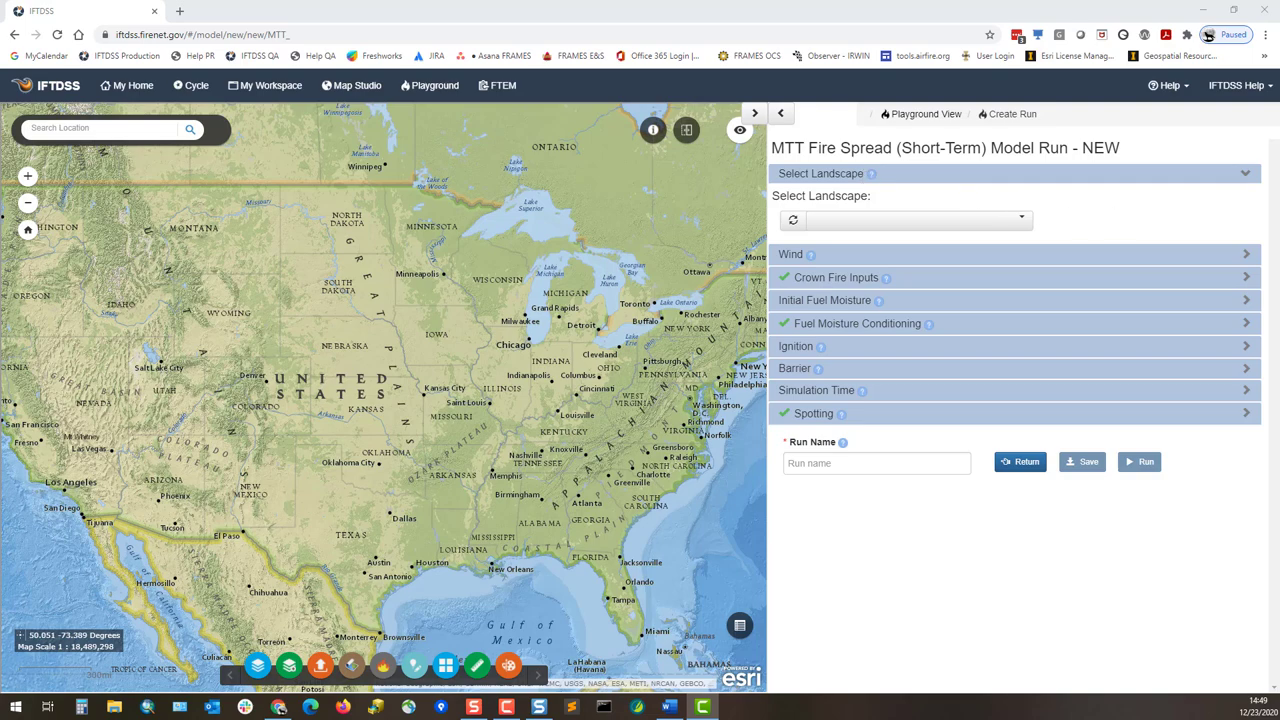
# Step: Use the 3R North landscape with a 20 mph wind from 270 degrees
pyautogui.click(1021, 225)
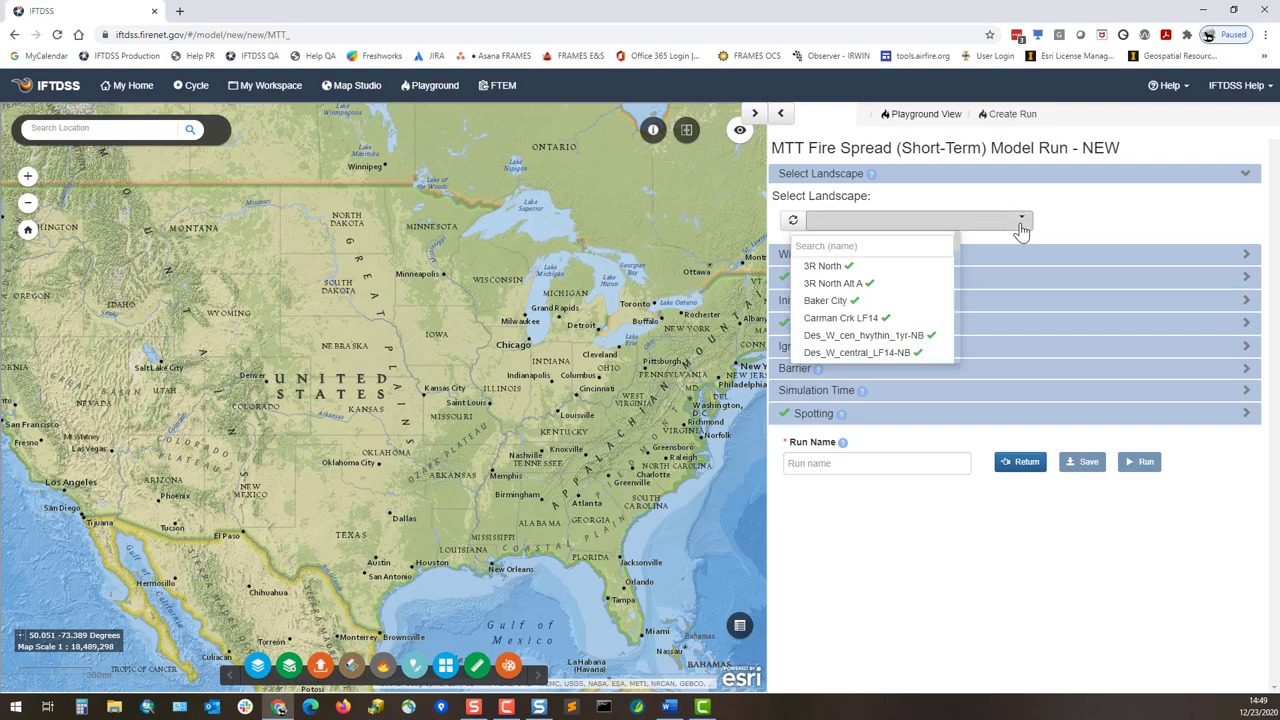
pyautogui.click(822, 265)
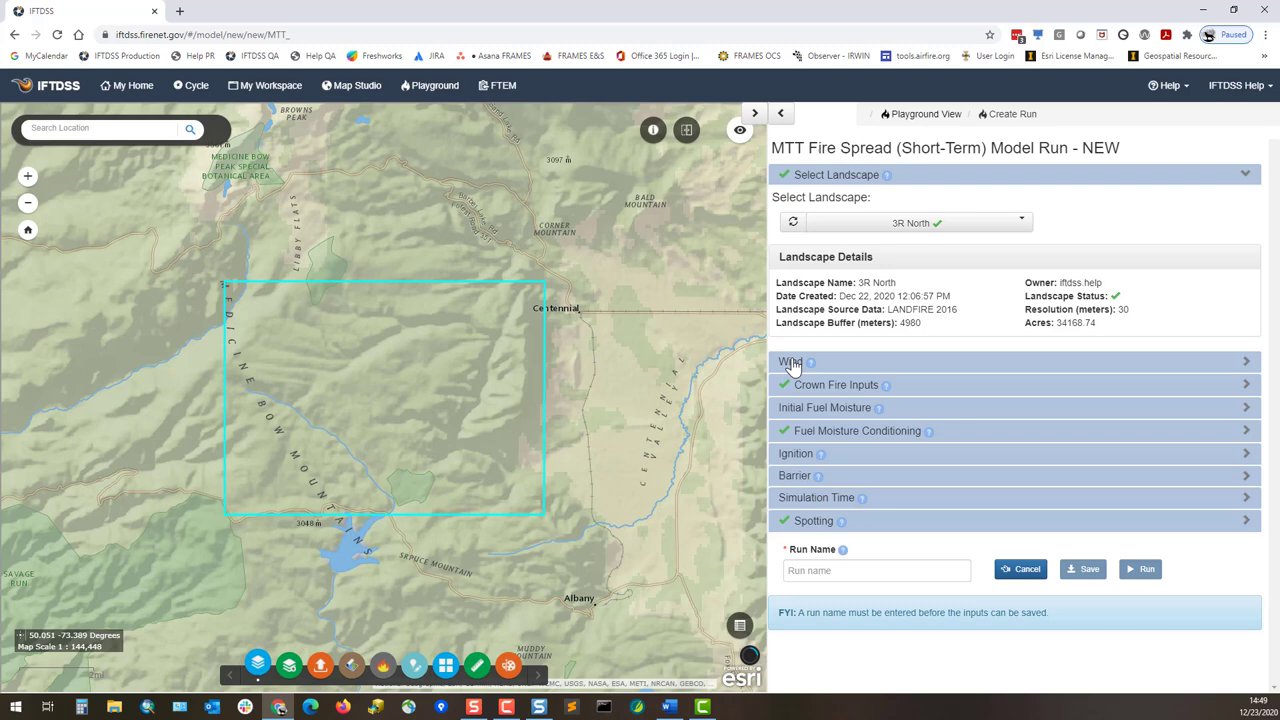
pyautogui.click(792, 363)
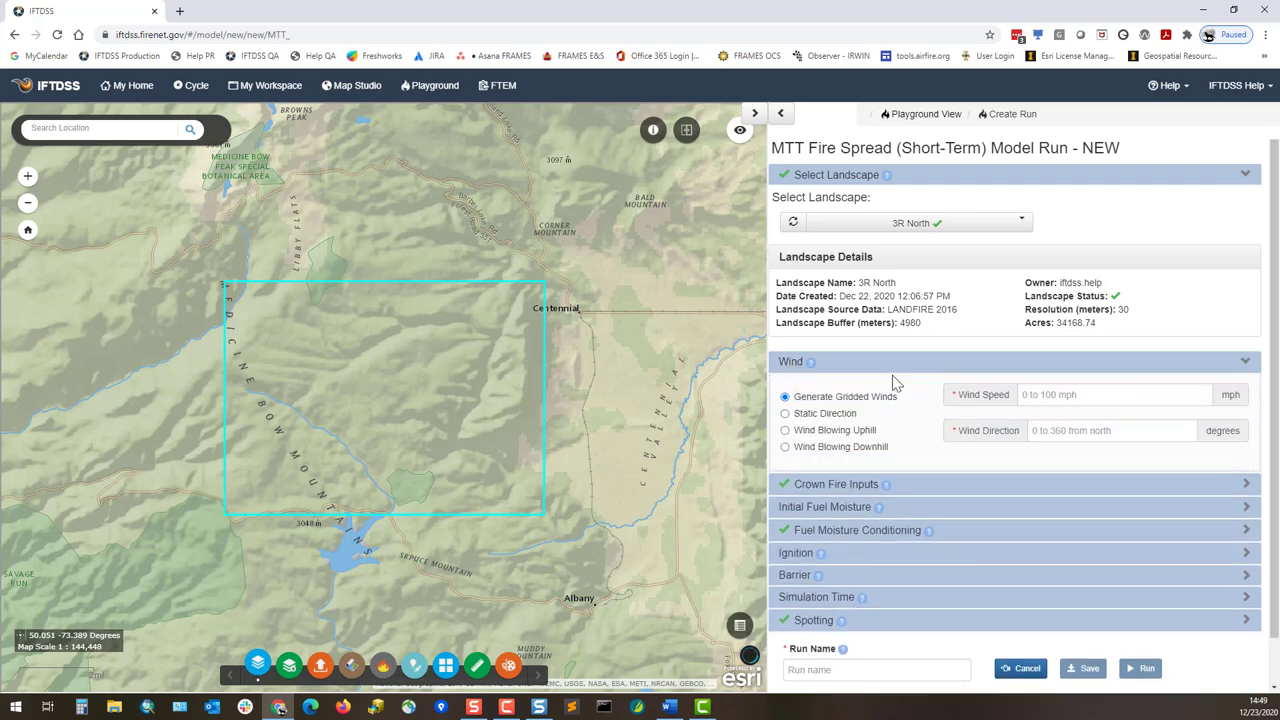
pyautogui.click(1068, 394)
pyautogui.write('20')
pyautogui.click(1066, 428)
pyautogui.write('270')
# Step: Set initial fuel moistures: 1hr 9, 10hr 12, 100hr 27, herb 99
pyautogui.click(836, 484)
pyautogui.scroll(-2, 835, 470)
pyautogui.click(835, 458)
pyautogui.click(890, 521)
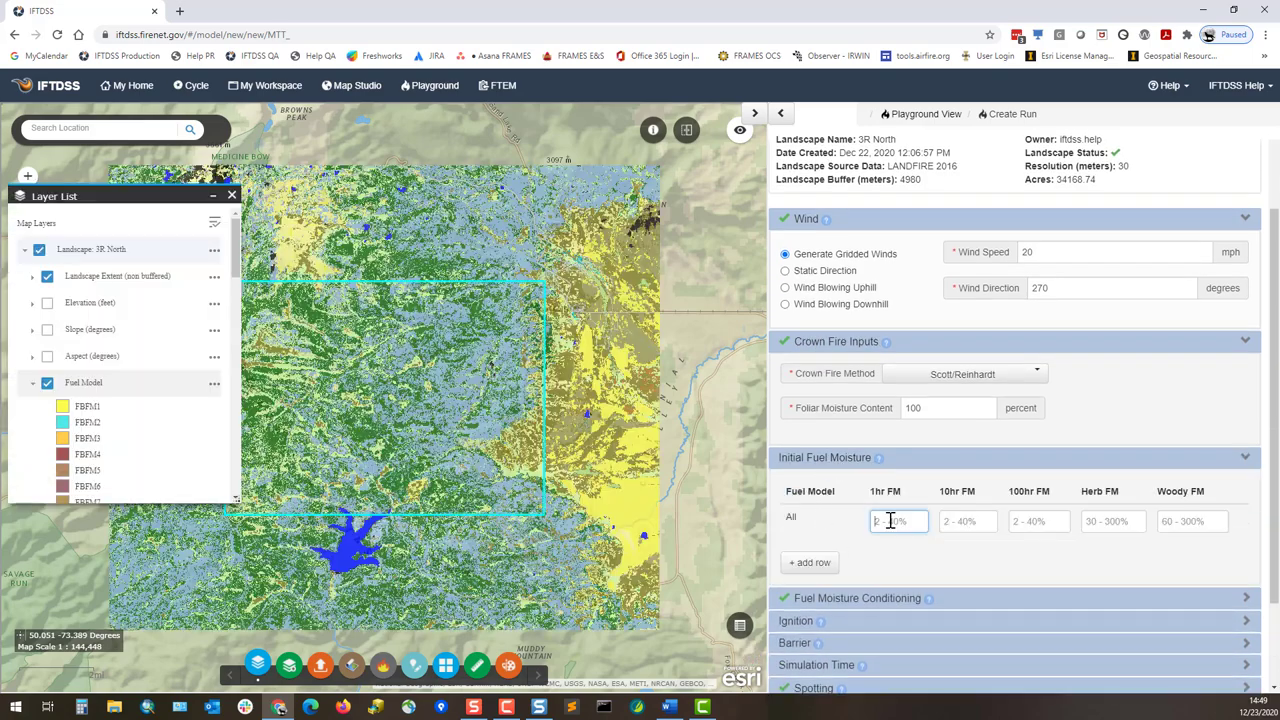
pyautogui.write('9')
pyautogui.click(950, 521)
pyautogui.write('12')
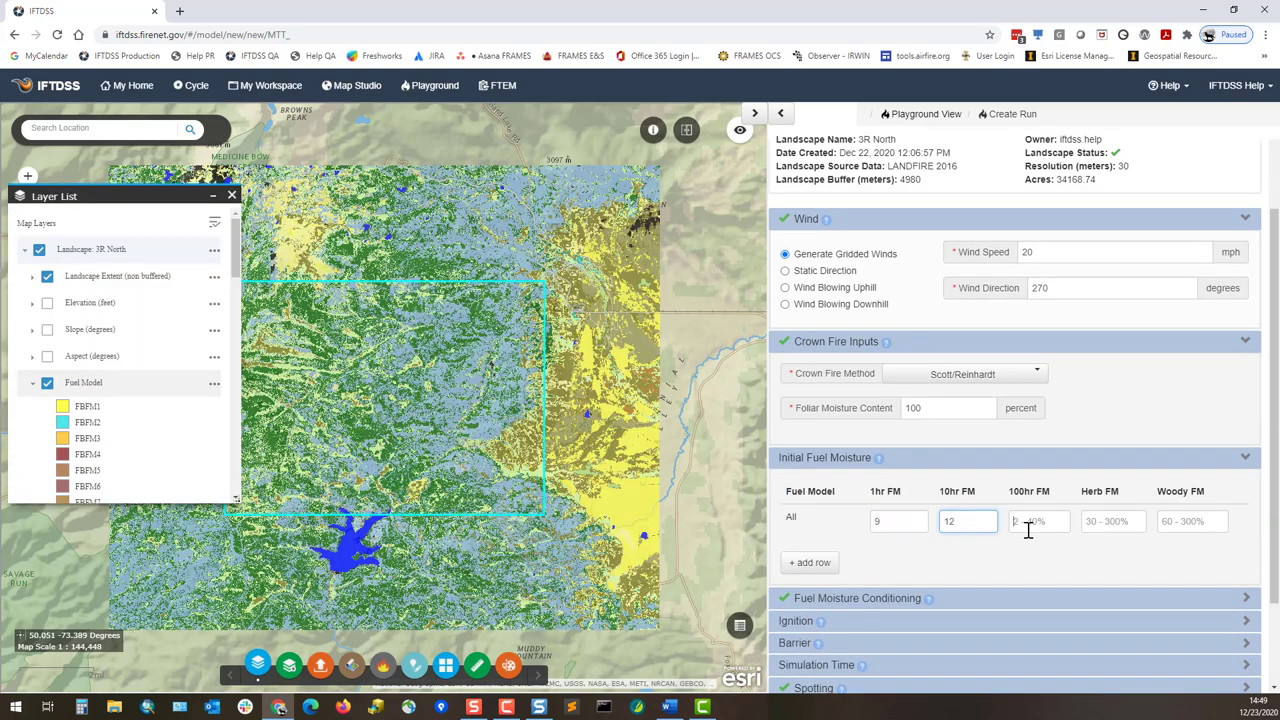
pyautogui.click(1026, 526)
pyautogui.write('27')
pyautogui.click(1106, 522)
pyautogui.write('99')
pyautogui.click(1167, 521)
# Step: Set woody moisture to 180 and condition moistures with the Extreme classified weather stream
pyautogui.write('180')
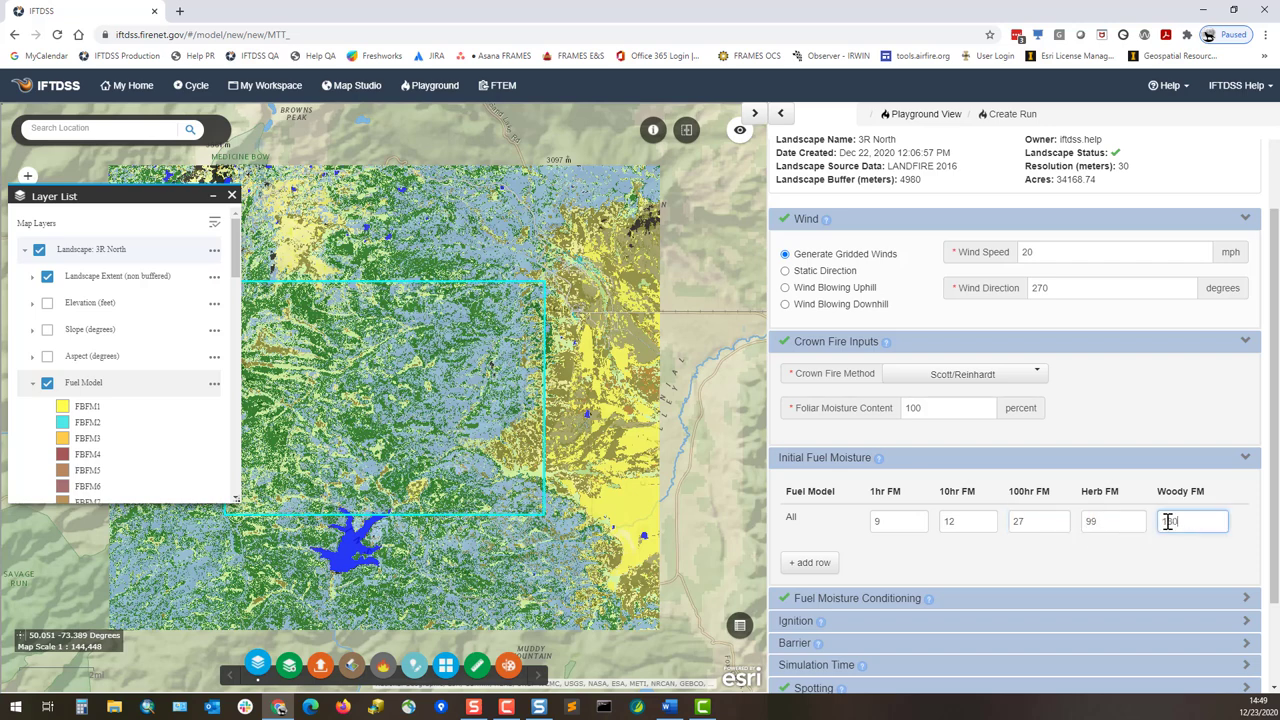
pyautogui.click(853, 599)
pyautogui.scroll(-2, 954, 594)
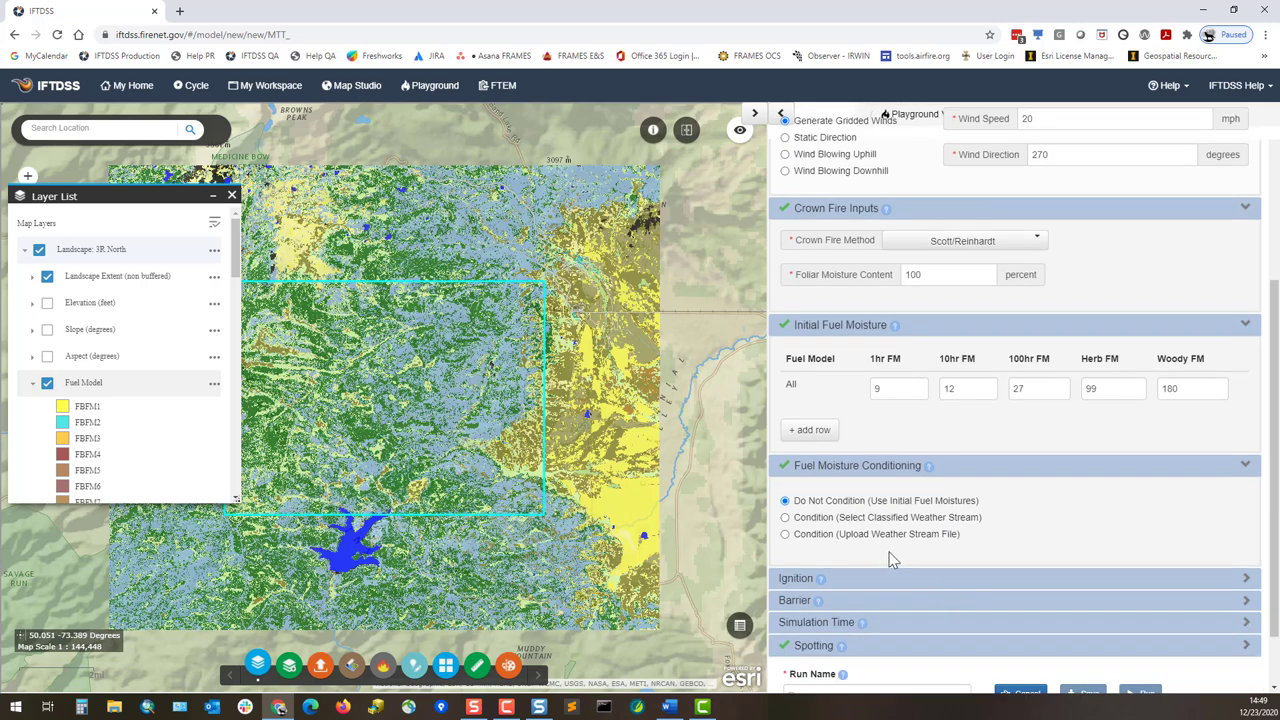
pyautogui.click(785, 517)
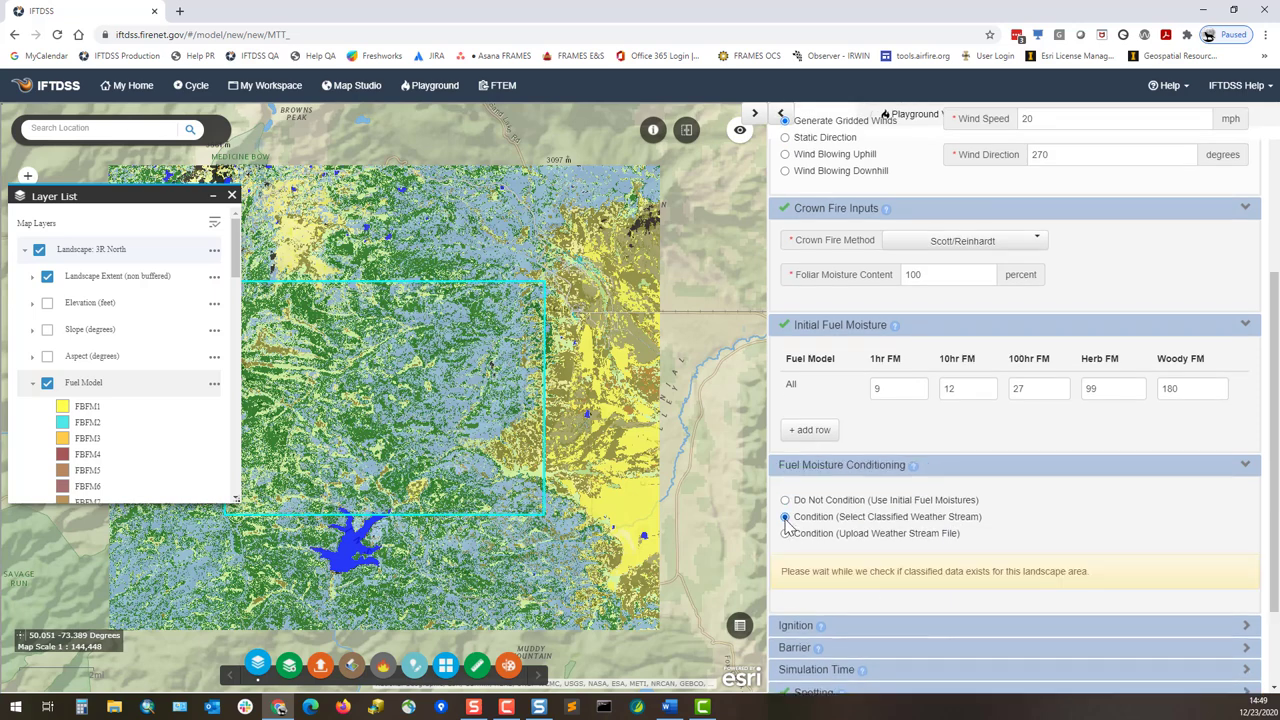
pyautogui.scroll(-1, 1047, 532)
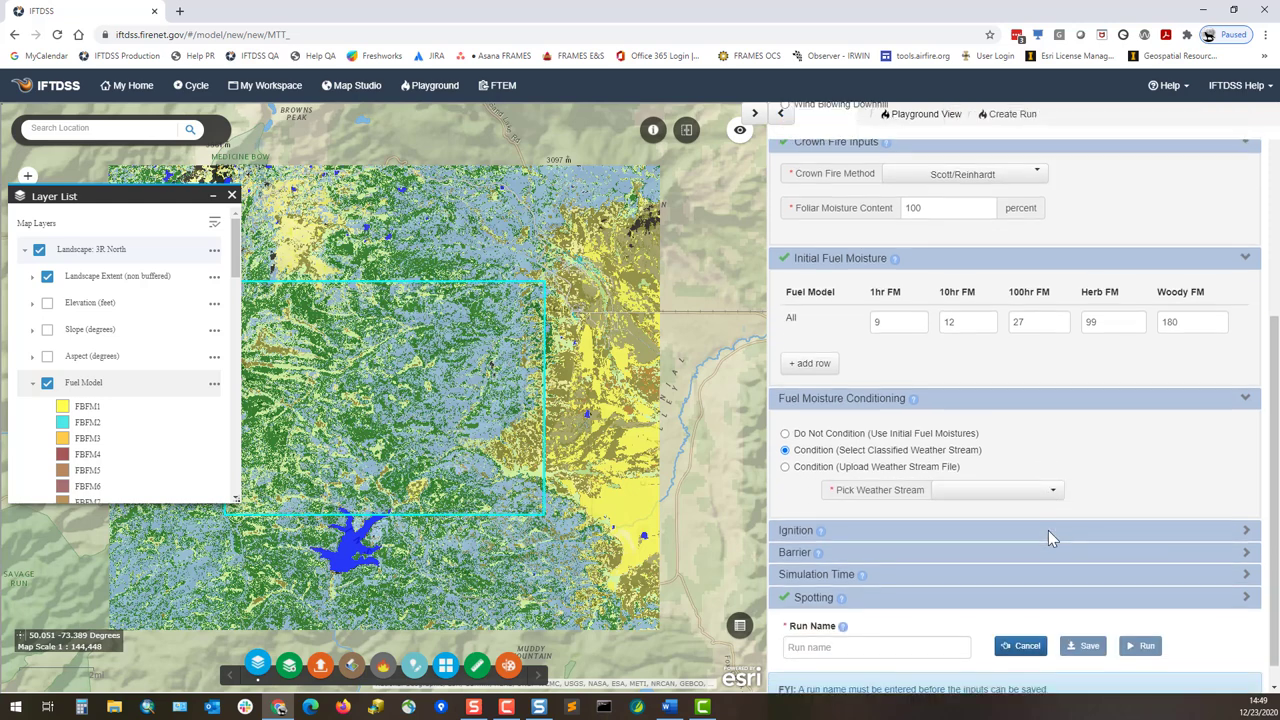
pyautogui.click(1054, 491)
pyautogui.click(990, 511)
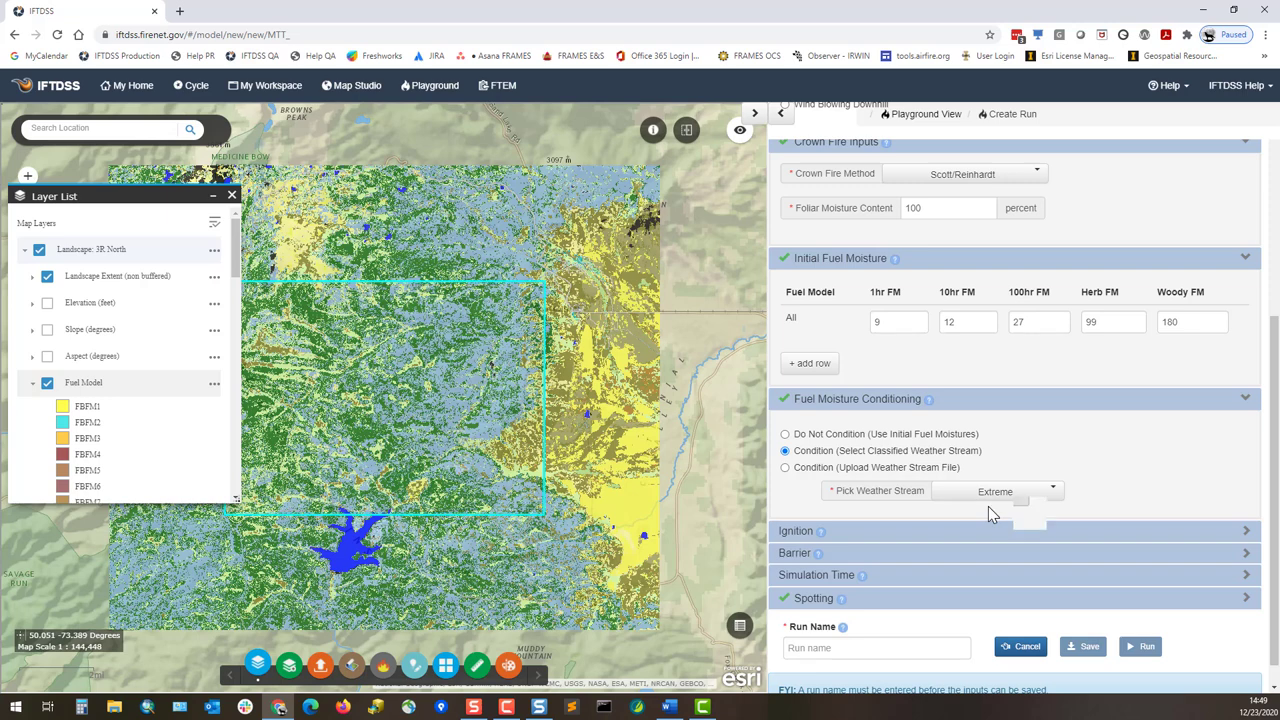
# Step: Expand Ignition and review the ignition list without choosing one
pyautogui.click(797, 535)
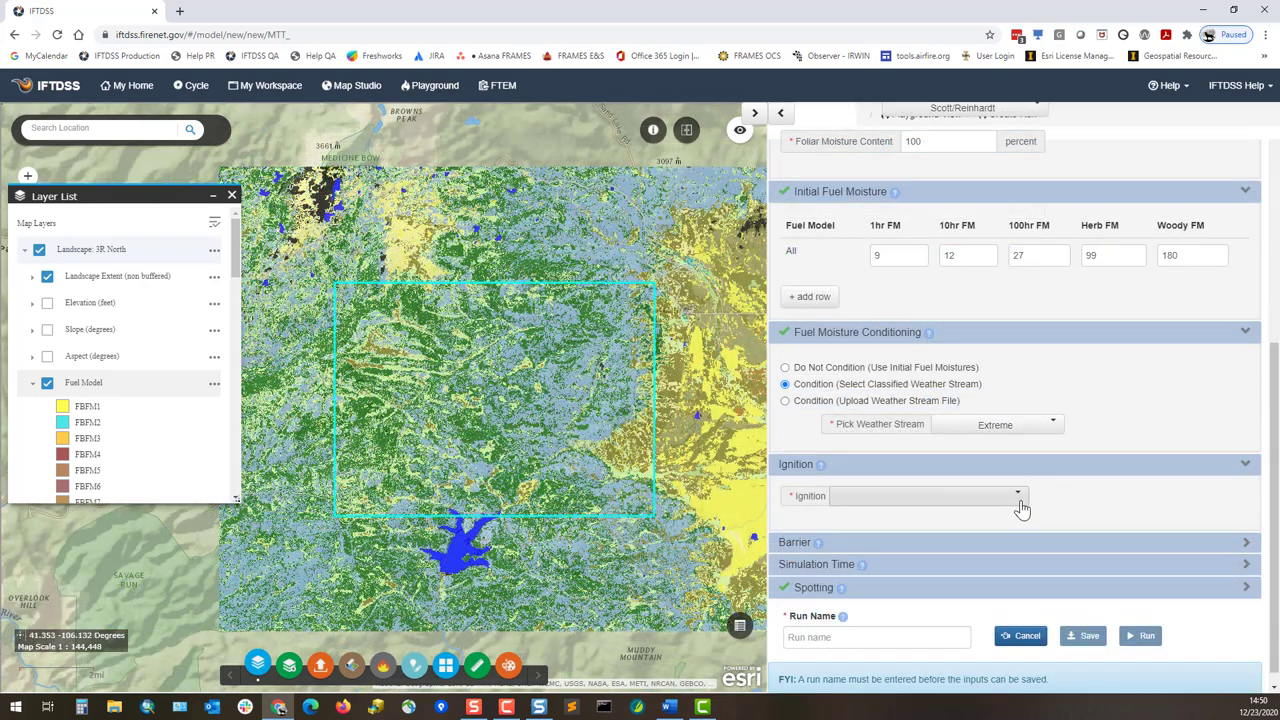
pyautogui.click(1018, 496)
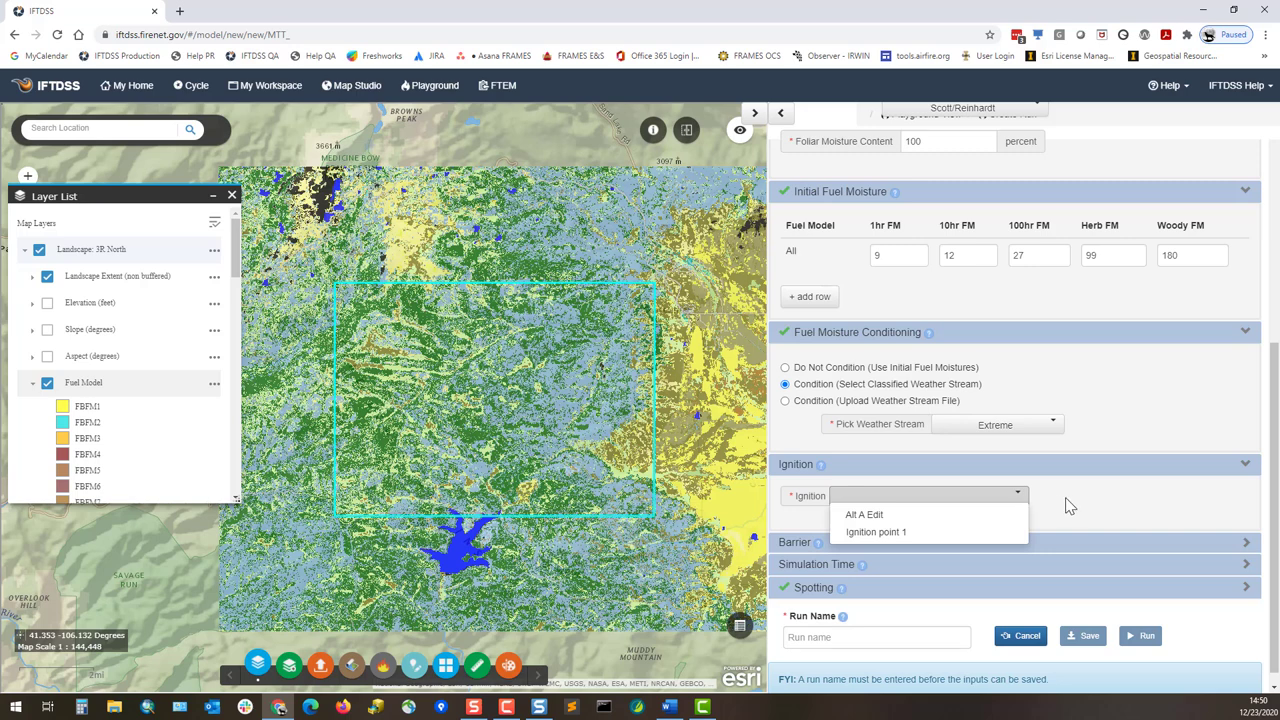
pyautogui.click(1069, 506)
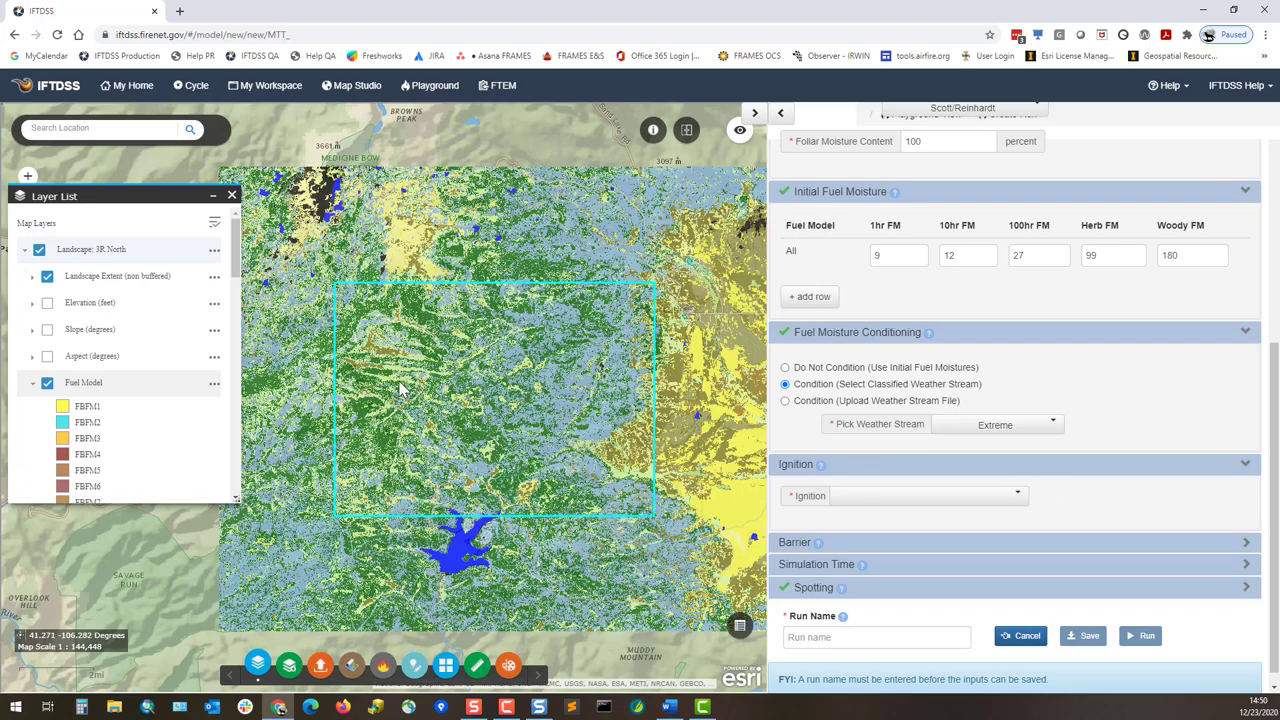
# Step: Draw a short freehand line on the map with the Lines shape tool
pyautogui.scroll(3, 378, 383)
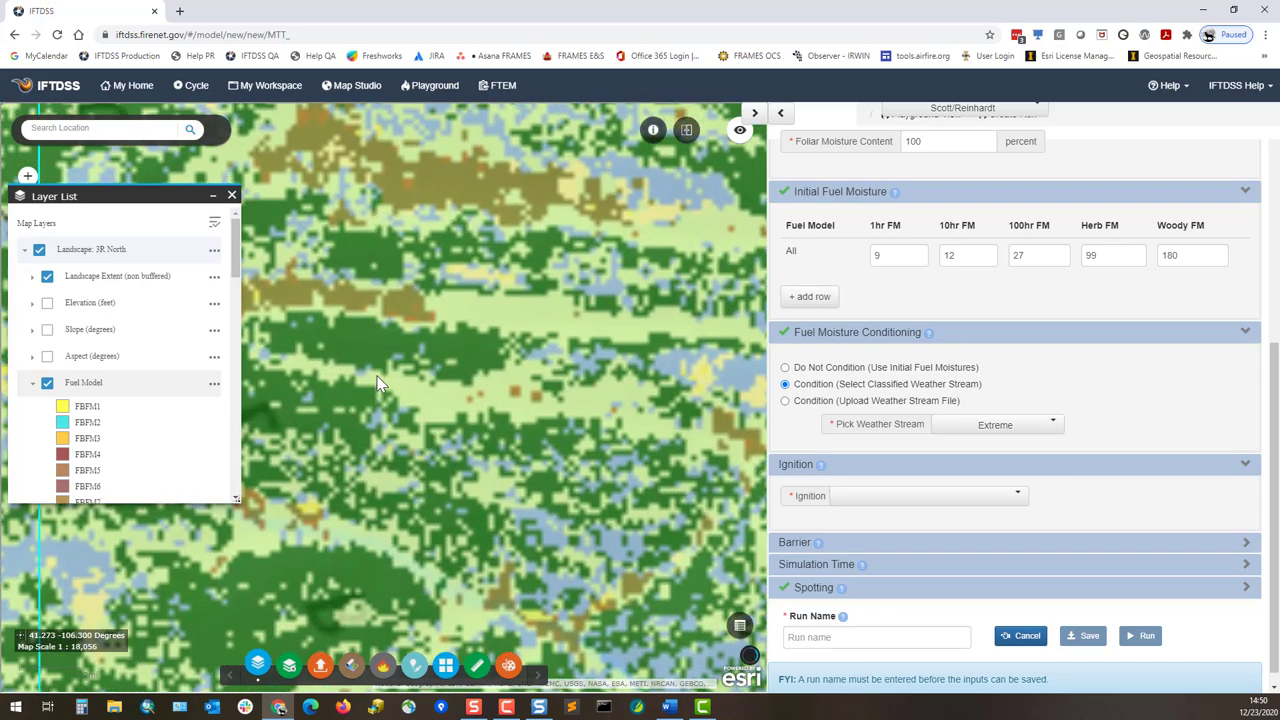
pyautogui.scroll(-1, 378, 383)
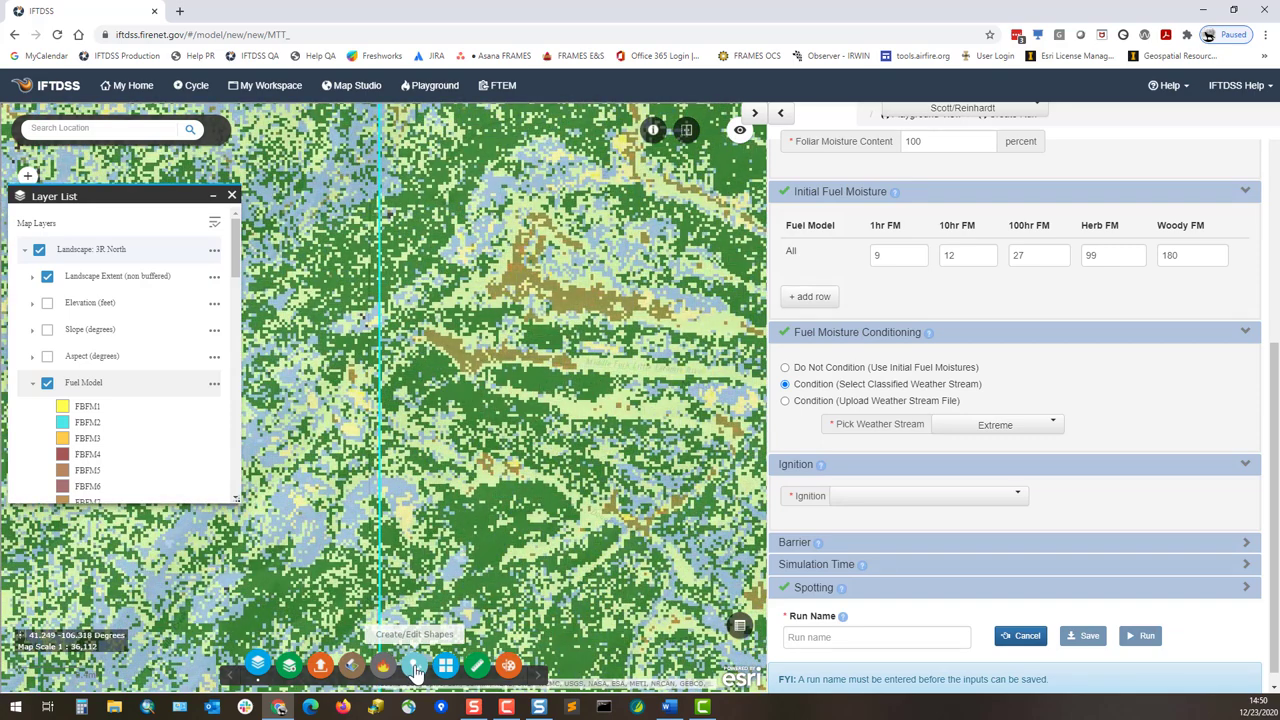
pyautogui.click(416, 672)
pyautogui.moveTo(380, 189); pyautogui.dragTo(277, 214)
pyautogui.click(366, 264)
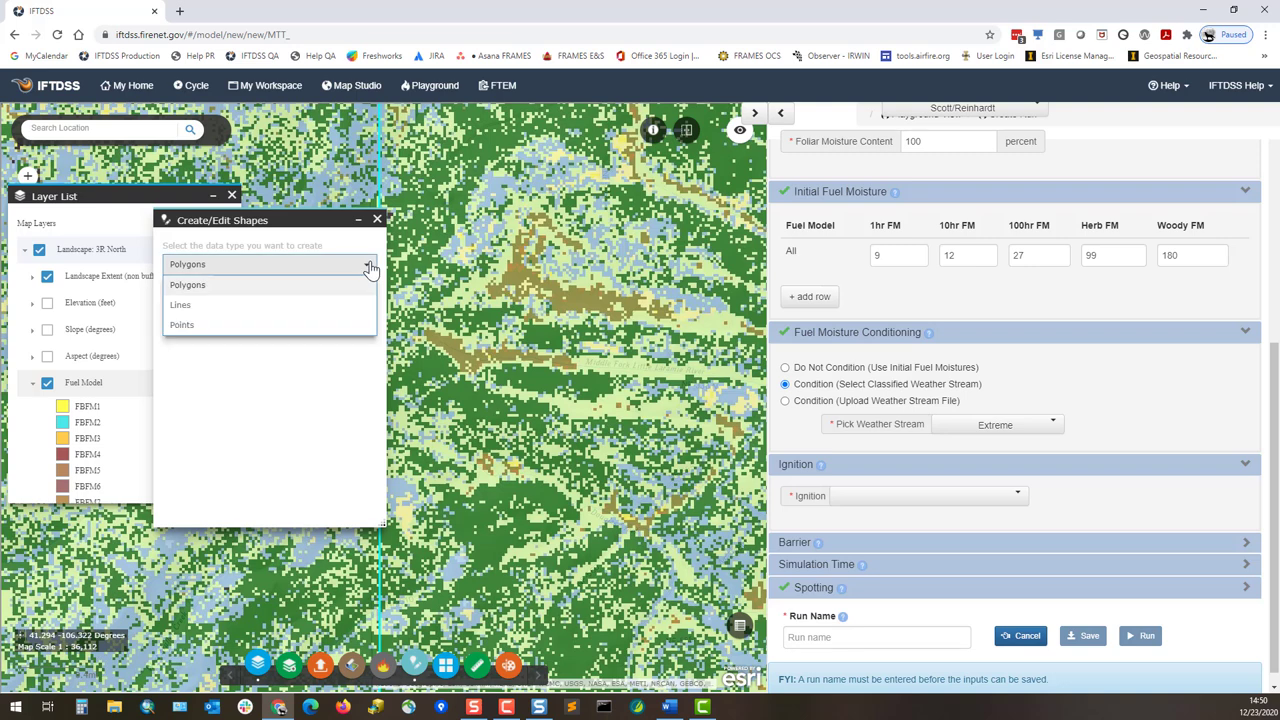
pyautogui.click(192, 305)
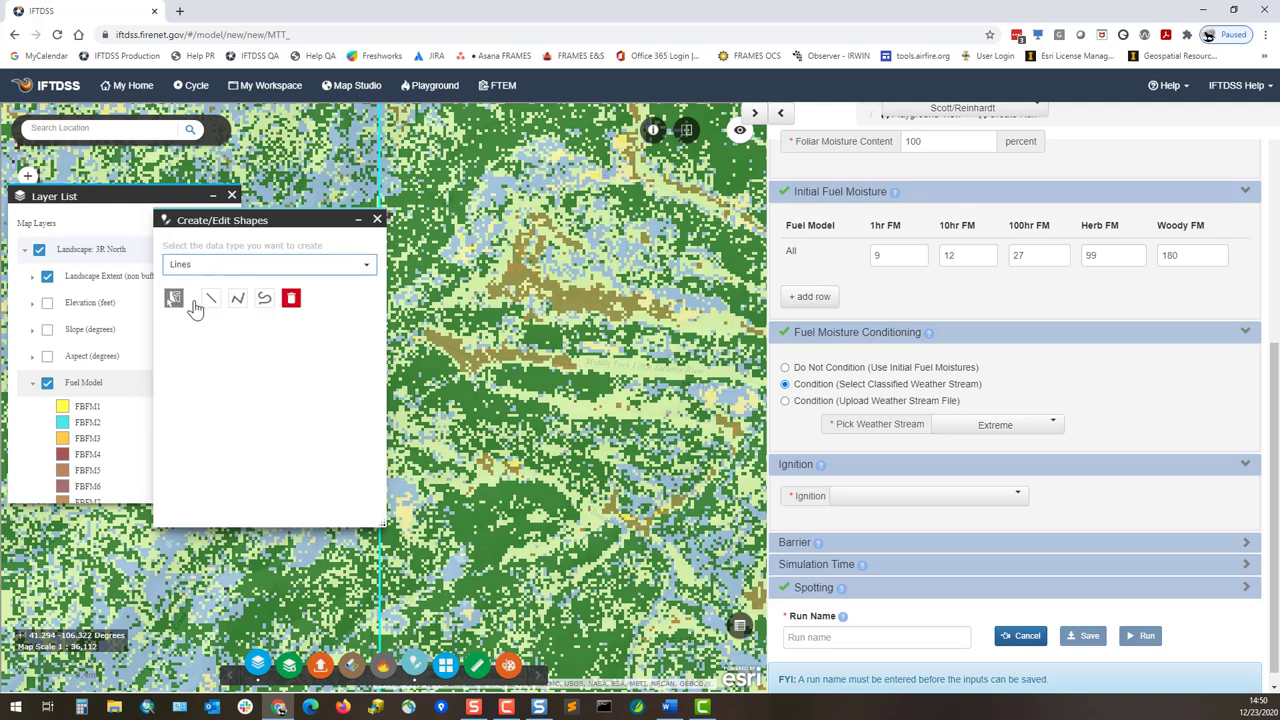
pyautogui.click(263, 300)
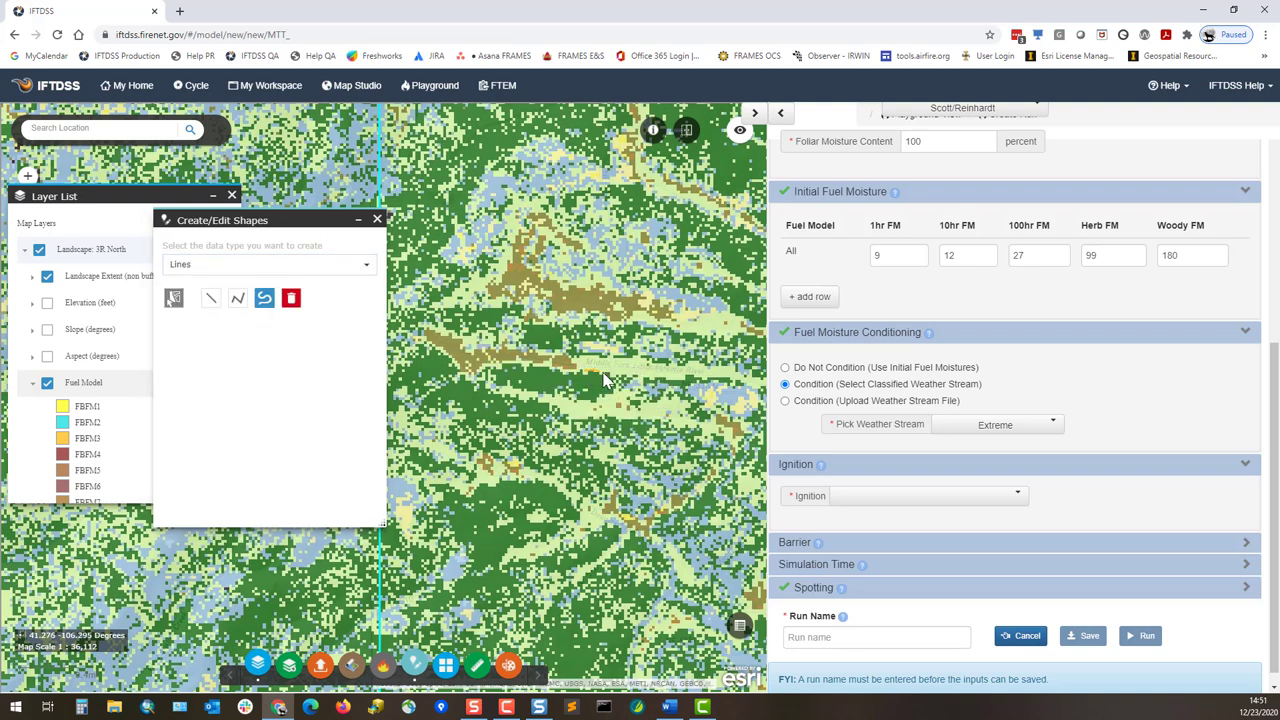
pyautogui.moveTo(605, 380); pyautogui.dragTo(620, 383)
# Step: Name the line 'new ignition line', place it in Medicine Bow NF, and create it
pyautogui.click(181, 349)
pyautogui.write('new ignition line')
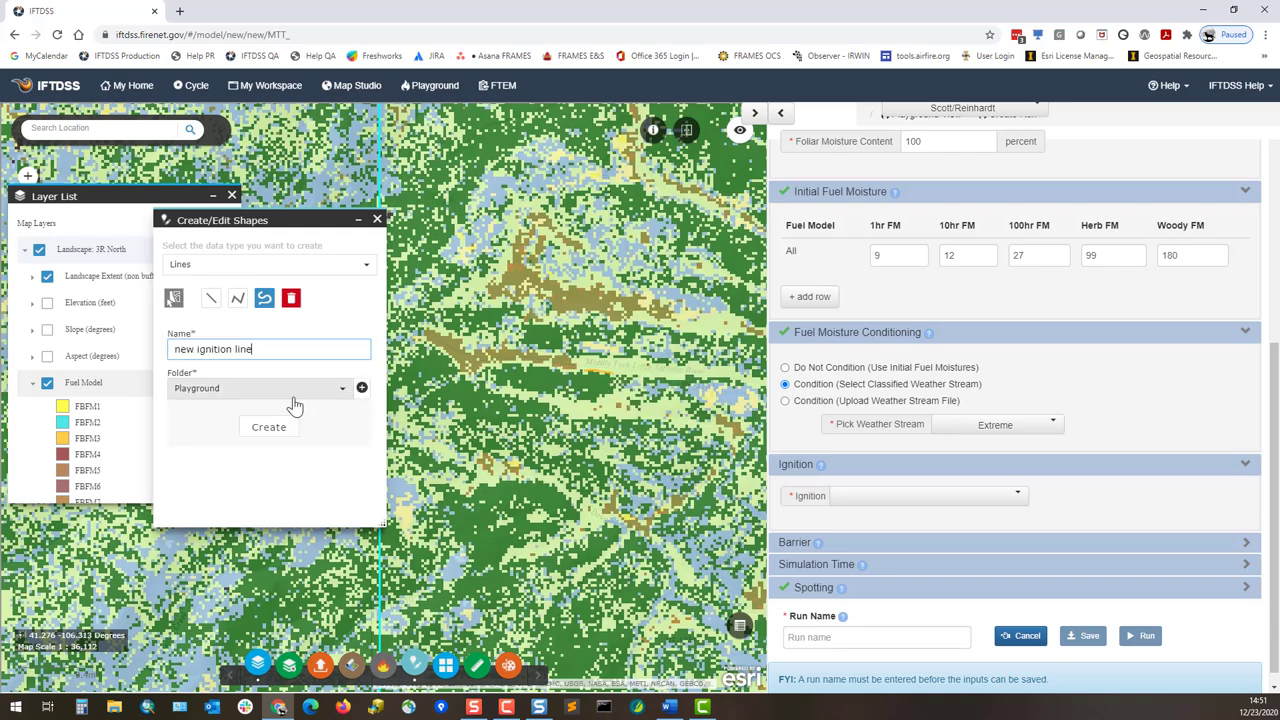
pyautogui.click(343, 391)
pyautogui.scroll(-5, 220, 640)
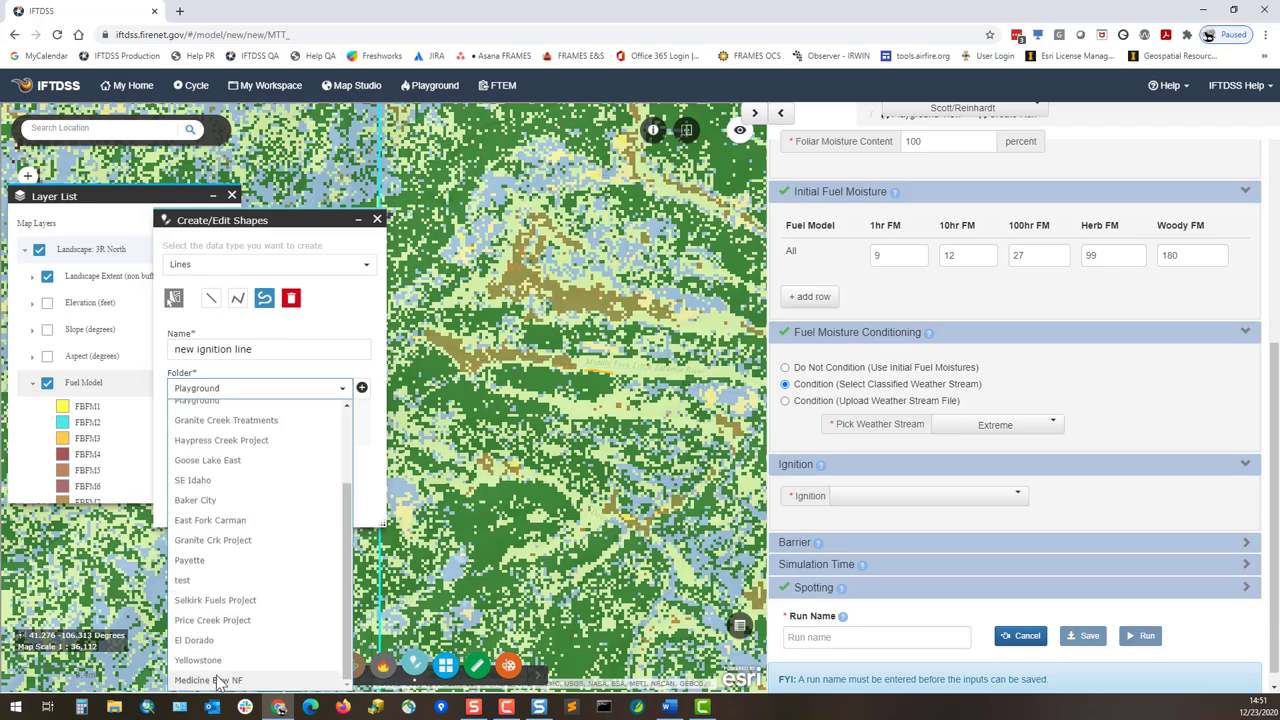
pyautogui.click(215, 678)
pyautogui.click(268, 428)
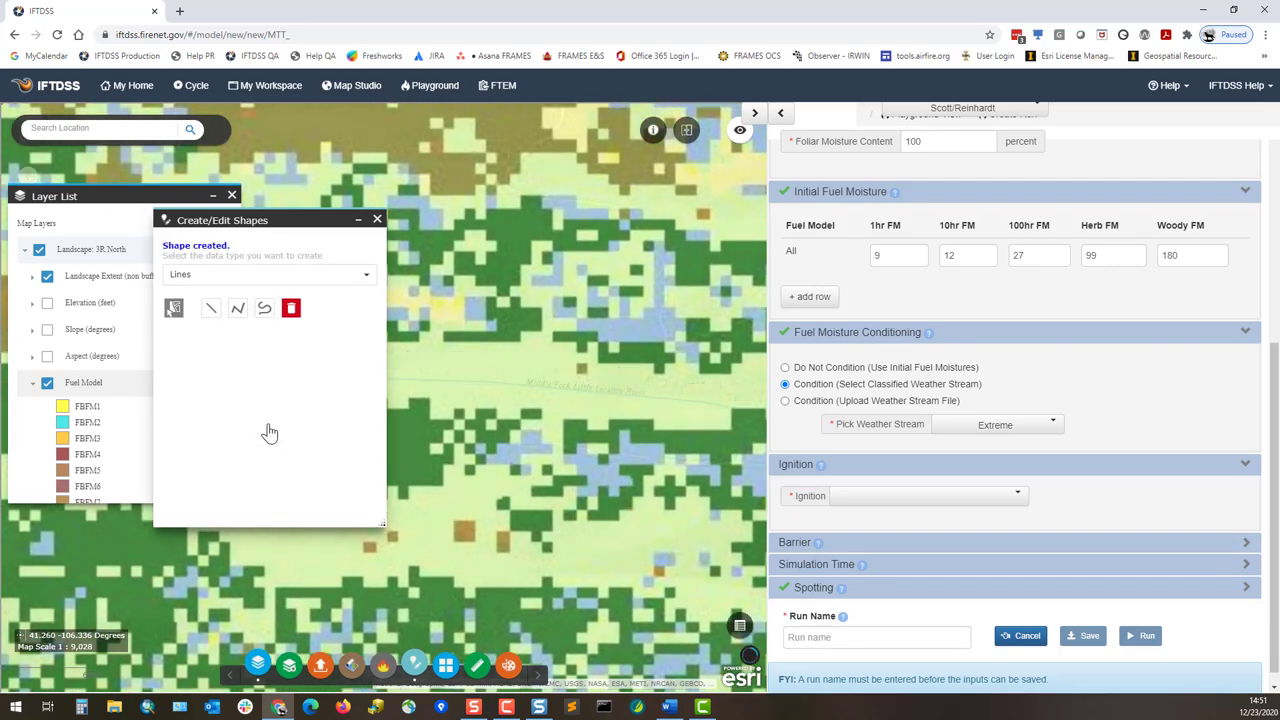
# Step: Use 'new ignition line' as the ignition and choose Do Not Use a Barrier
pyautogui.click(1018, 499)
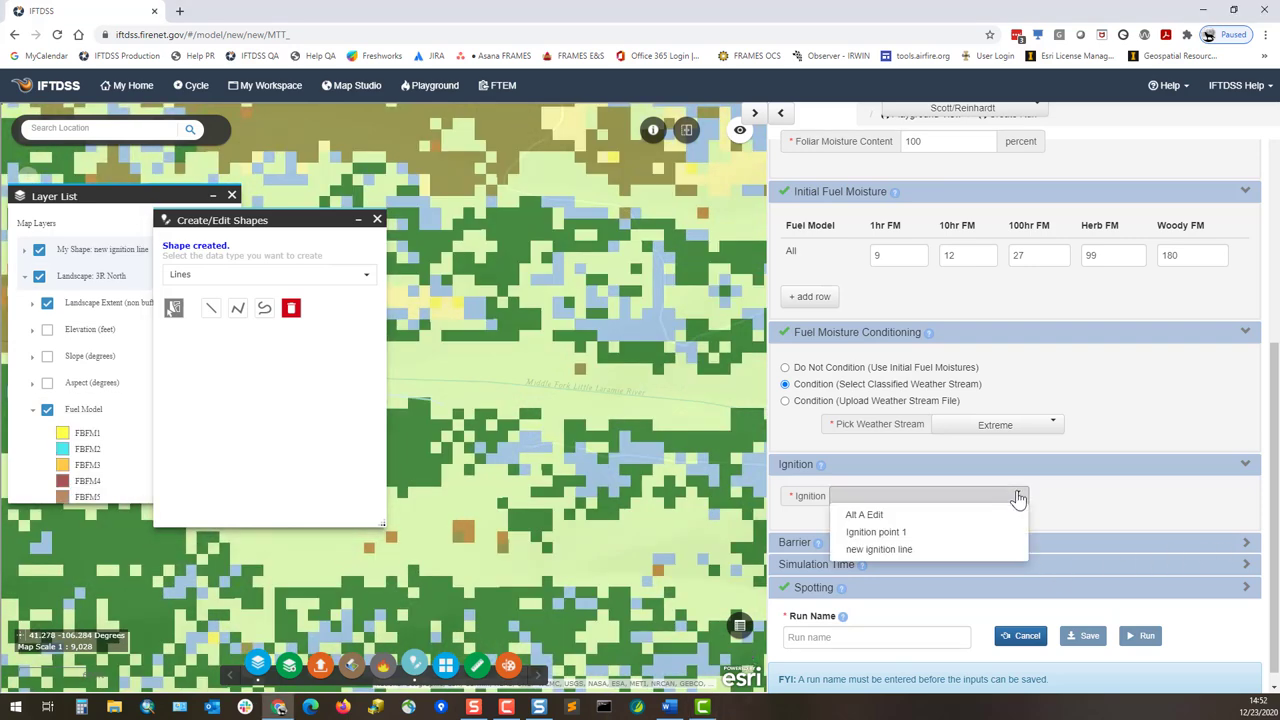
pyautogui.click(887, 549)
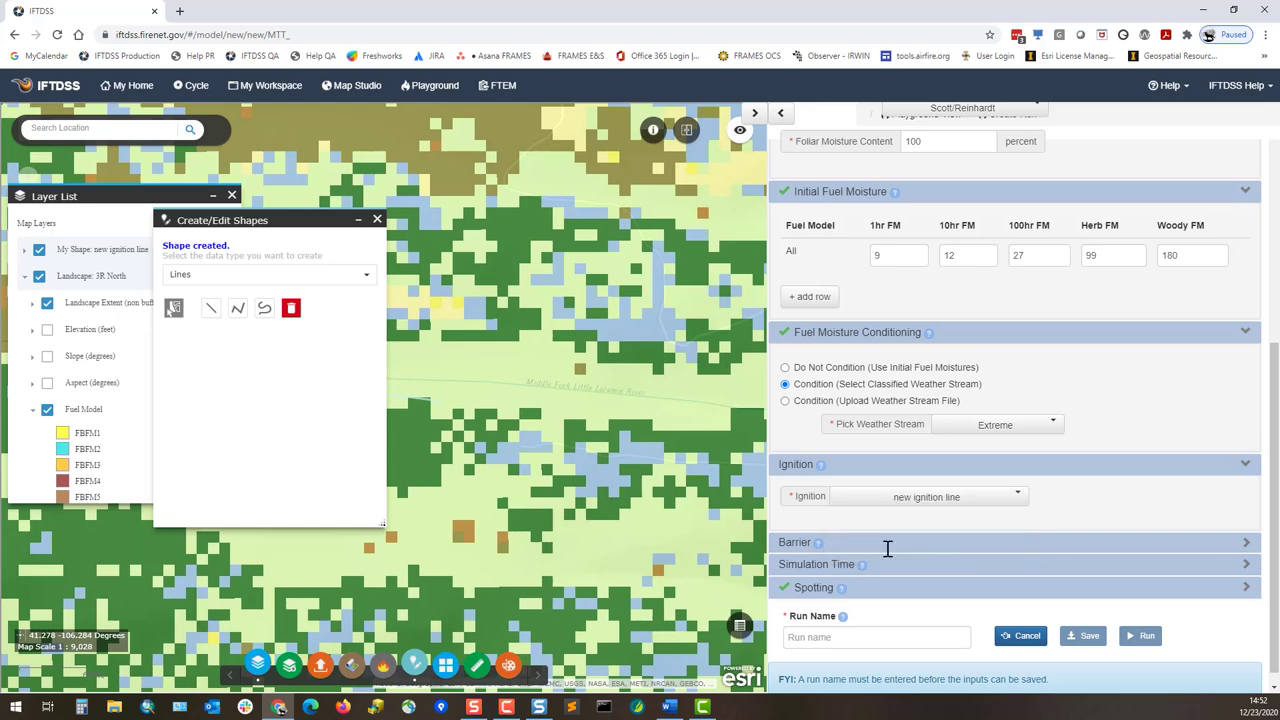
pyautogui.click(793, 546)
pyautogui.scroll(-2, 989, 578)
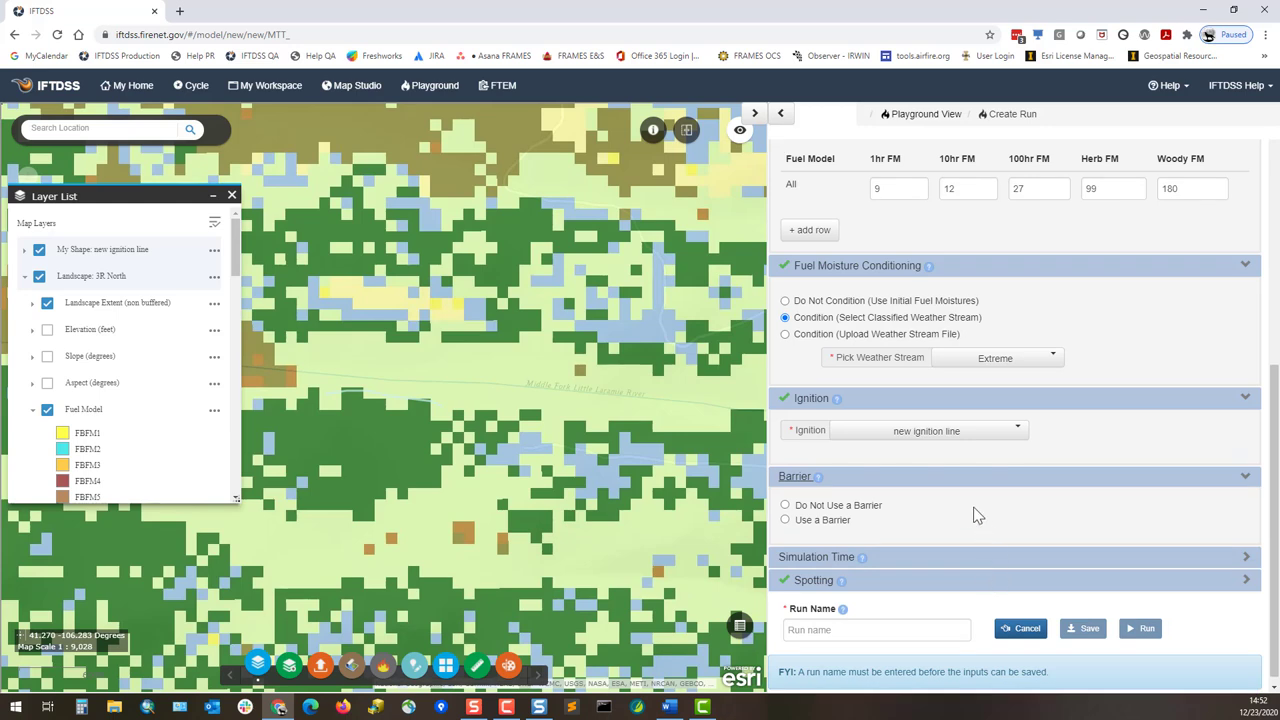
pyautogui.click(785, 519)
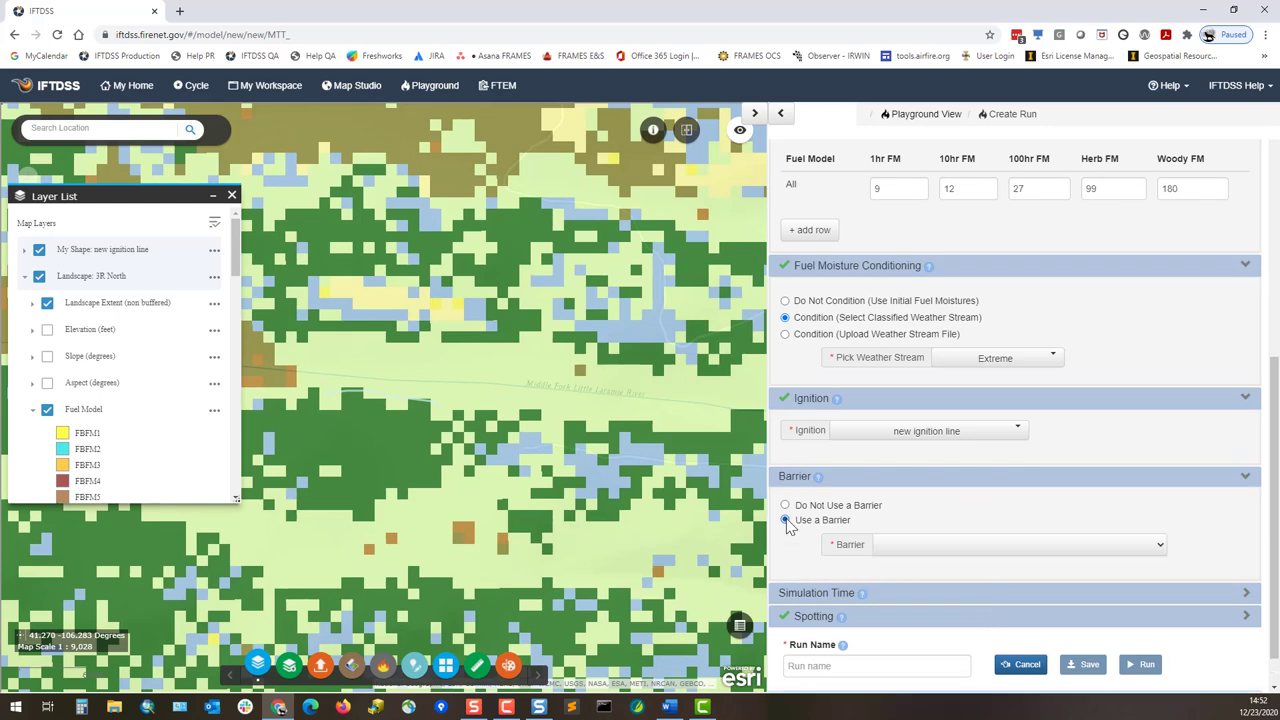
pyautogui.click(1162, 552)
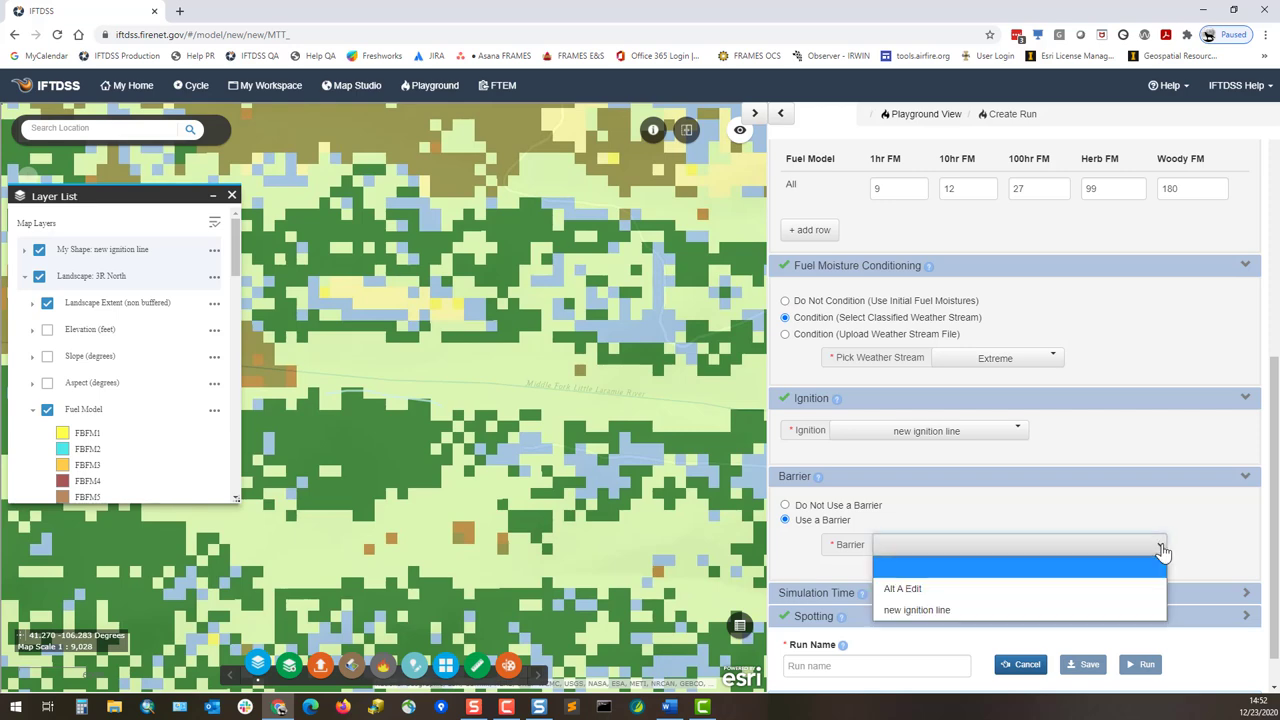
pyautogui.click(1162, 552)
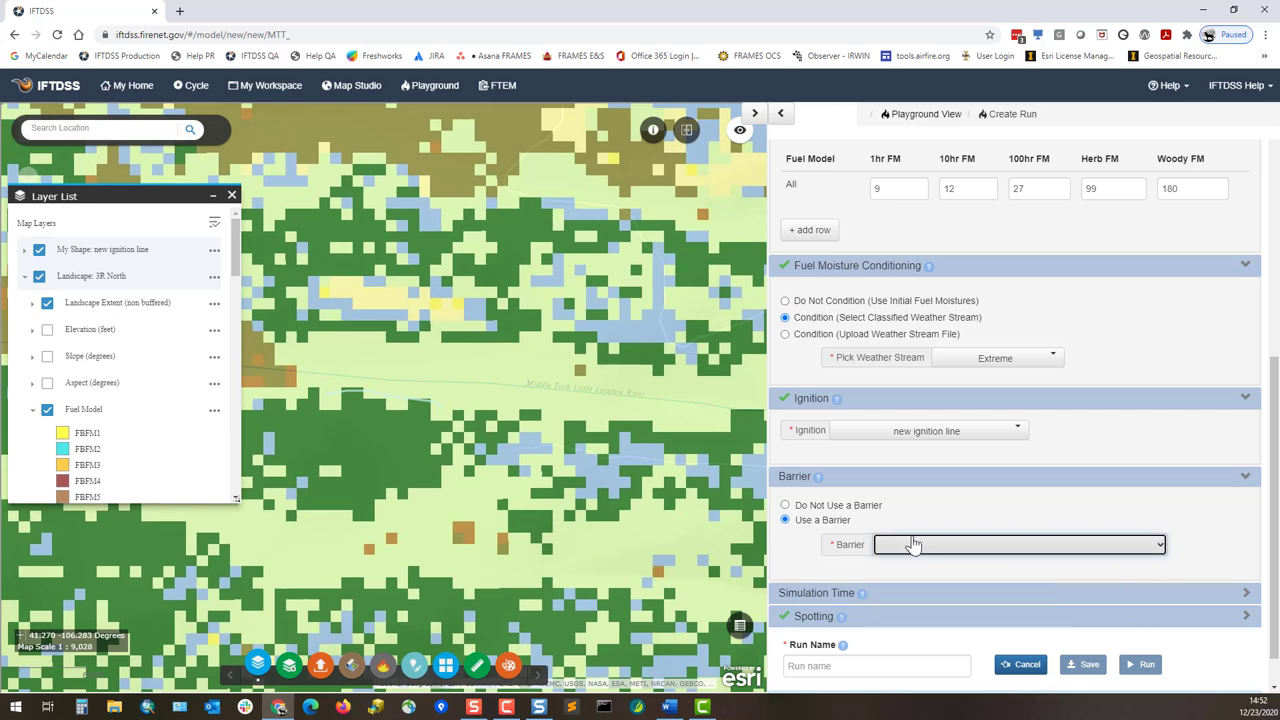
pyautogui.click(784, 506)
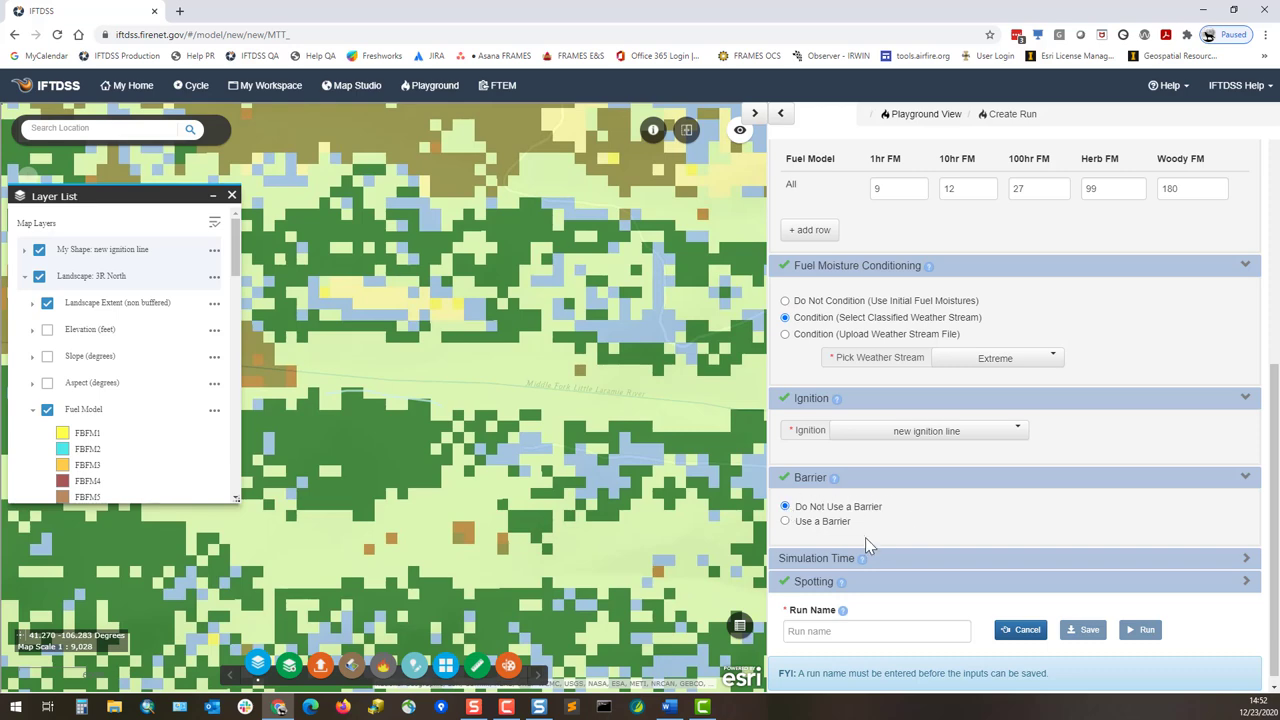
# Step: Set Burn Period Length to 9 hours and # Burn Periods to 4
pyautogui.click(816, 559)
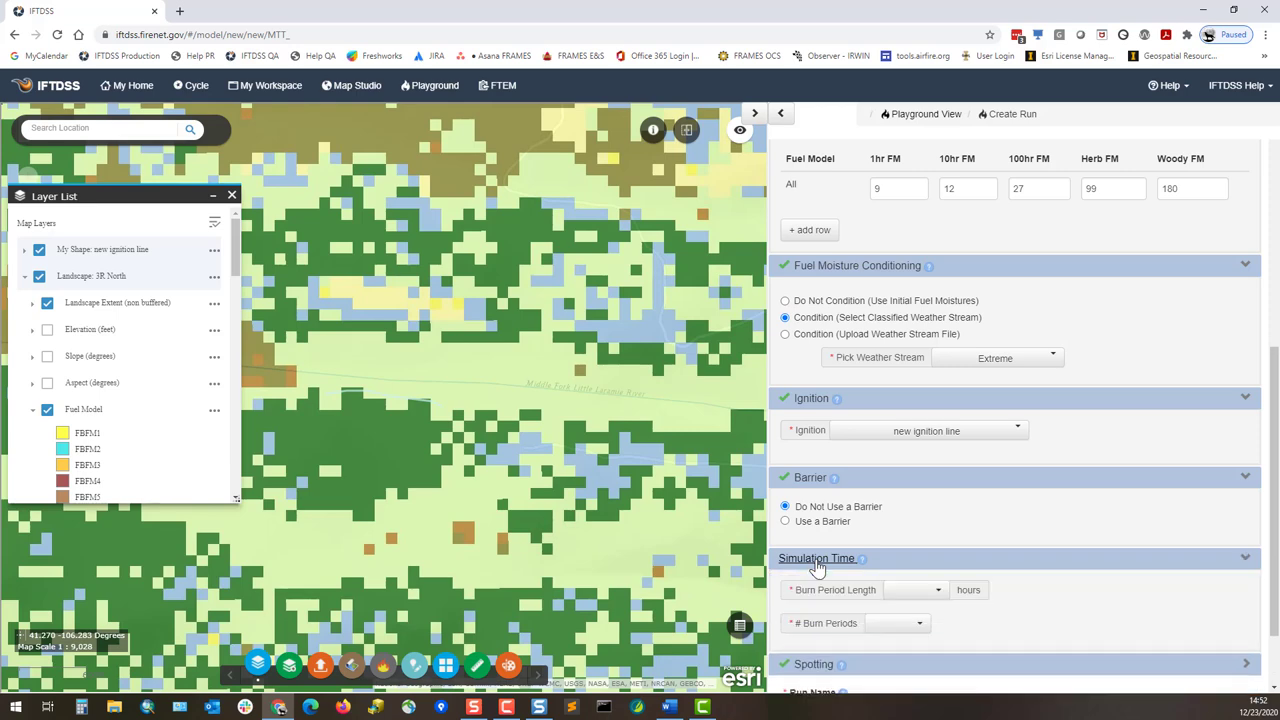
pyautogui.click(940, 593)
pyautogui.scroll(-2, 940, 593)
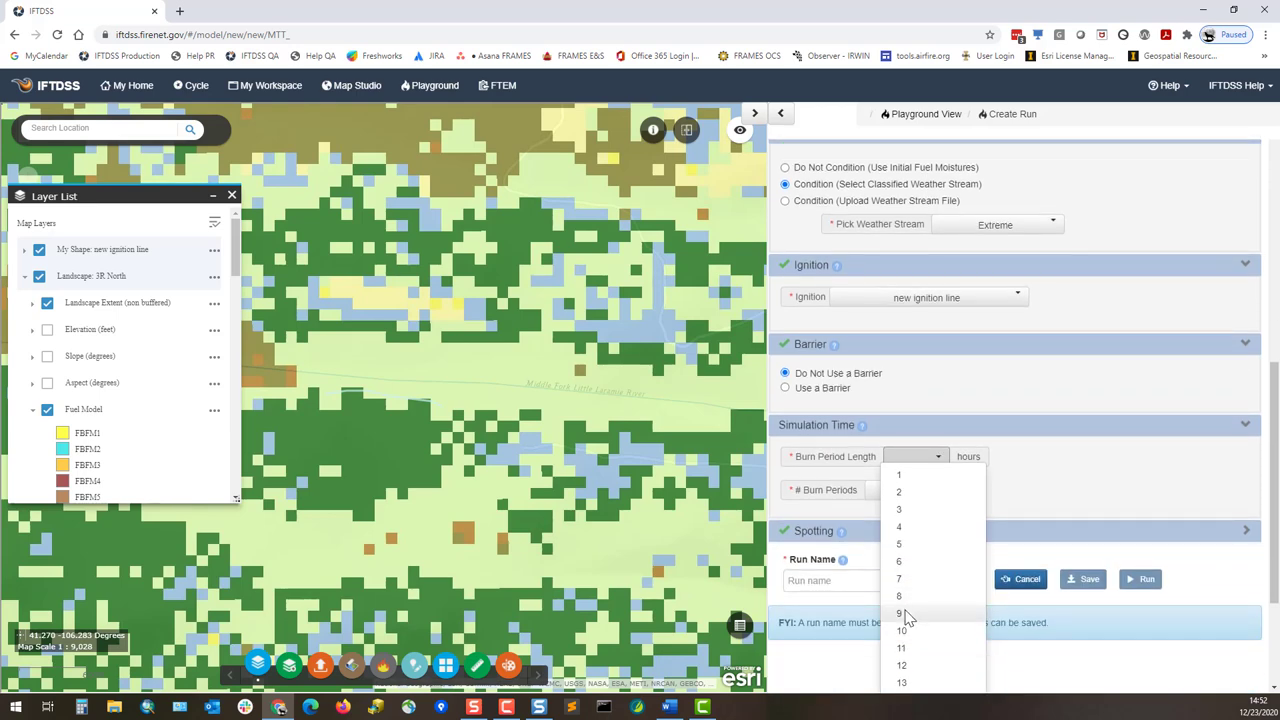
pyautogui.click(904, 614)
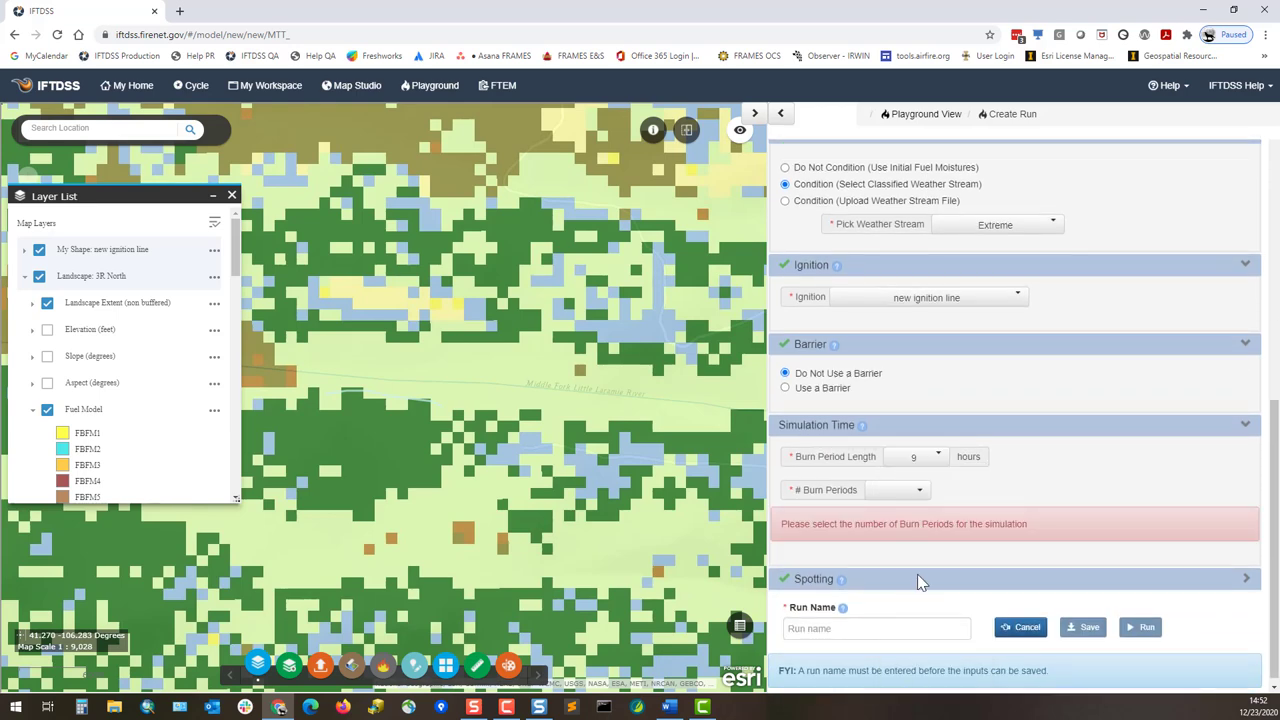
pyautogui.click(920, 491)
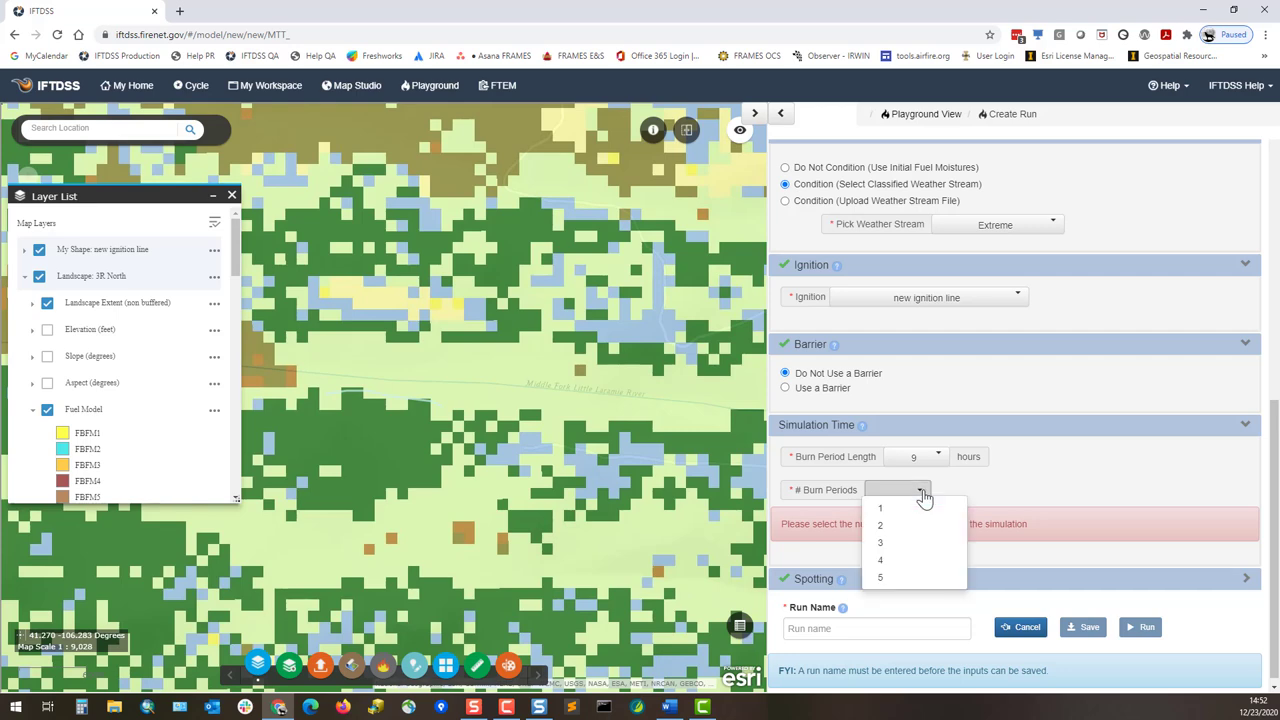
pyautogui.click(892, 559)
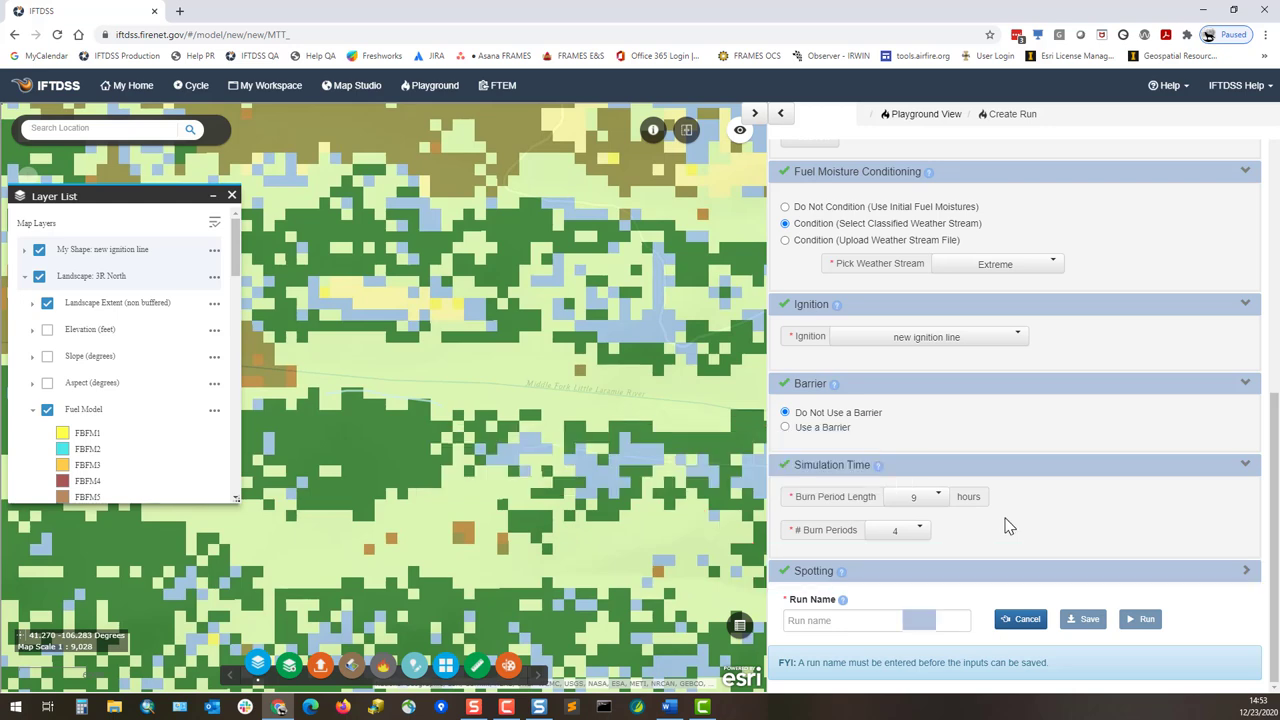
# Step: Name the run '3R Untreated Example' and submit it with Run
pyautogui.click(914, 620)
pyautogui.write('3R ')
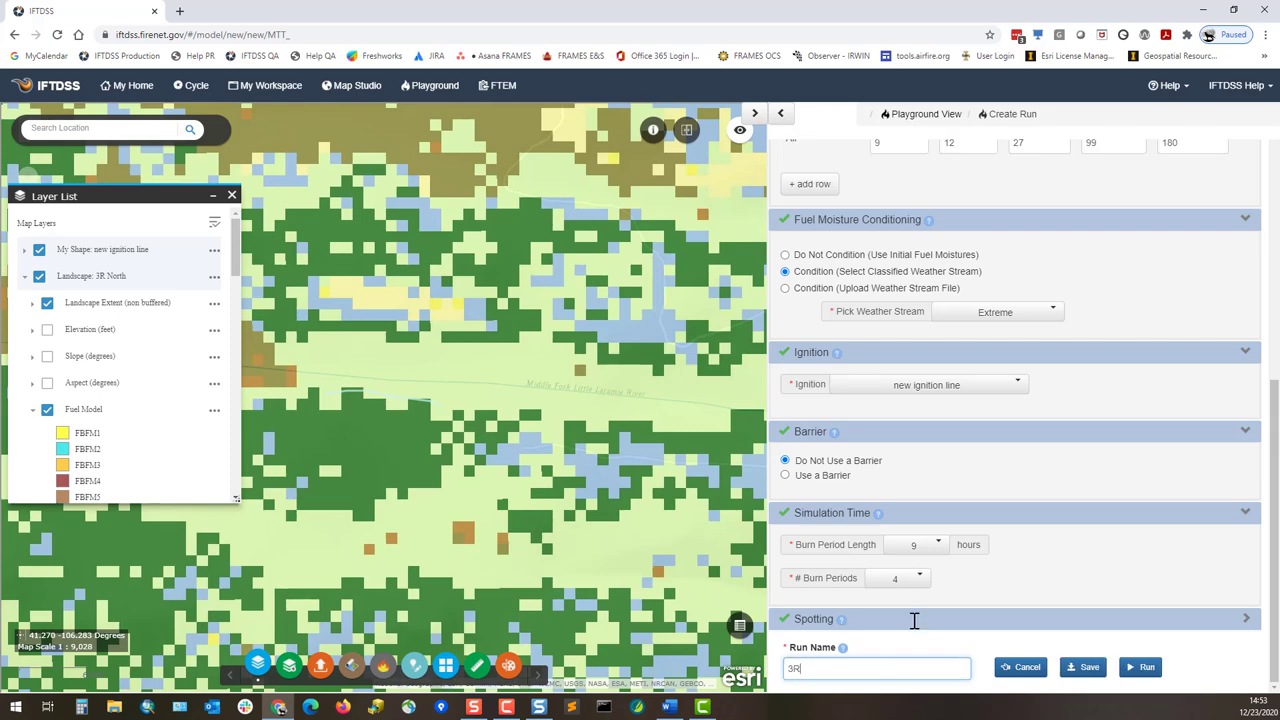
pyautogui.write('Untreated Example')
pyautogui.click(1146, 667)
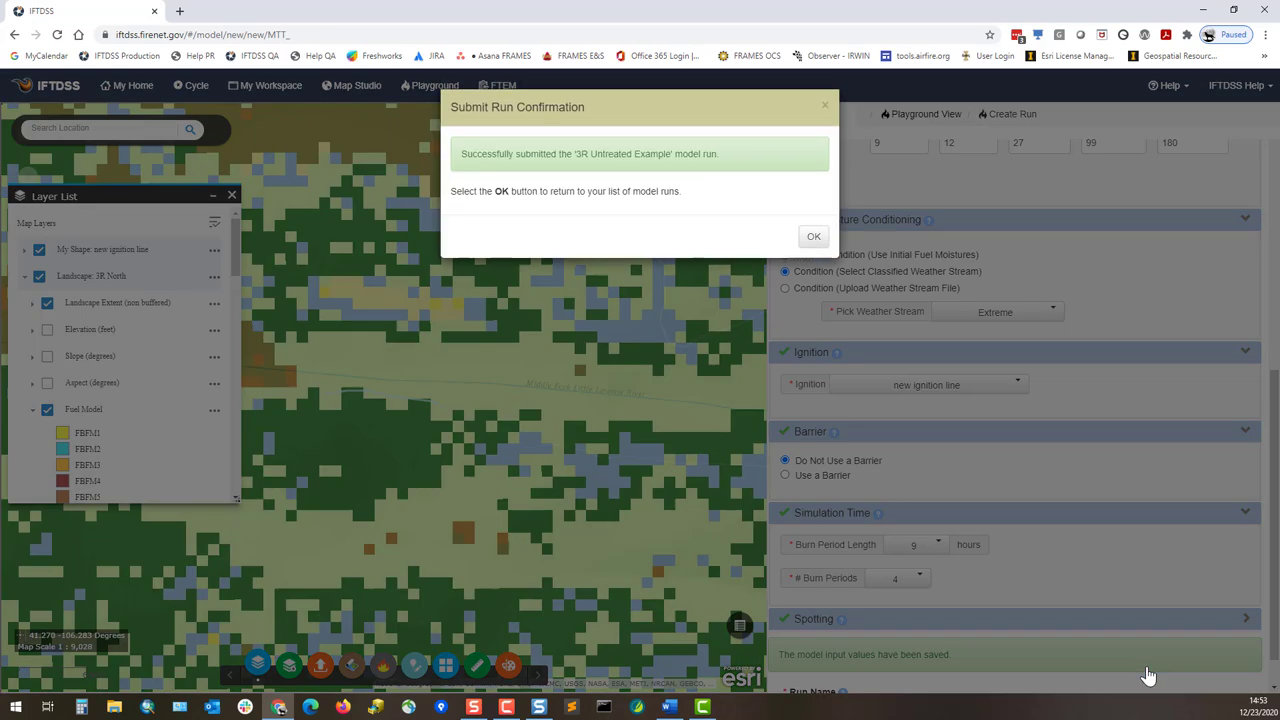
# Step: Refresh statuses to see Completed, then open 3R Untreated Example in the Medicine Bow NF folder
pyautogui.click(813, 237)
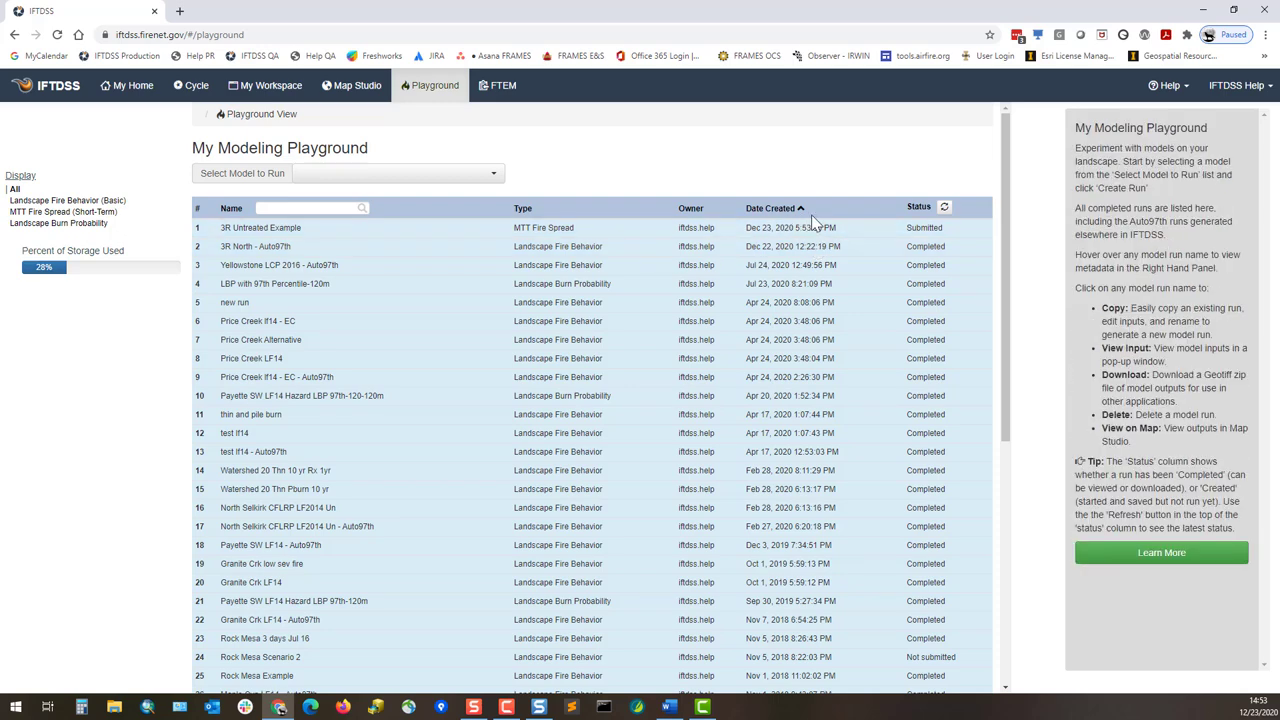
pyautogui.click(946, 209)
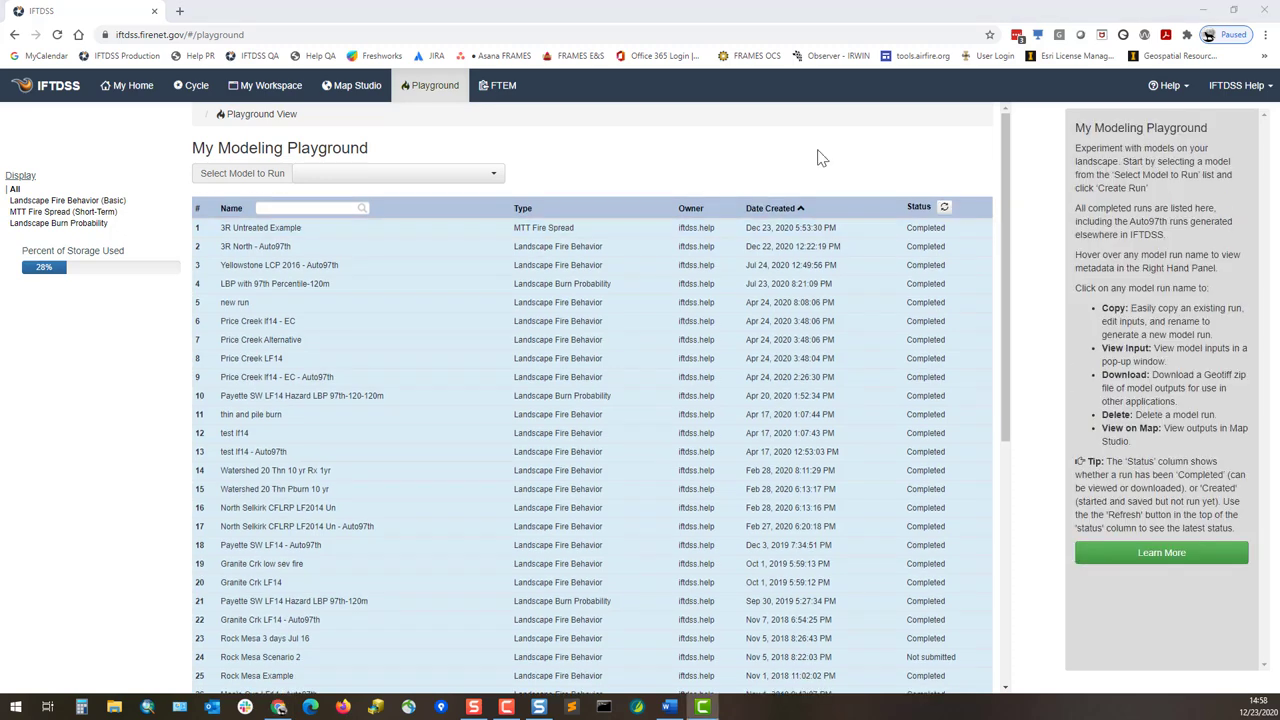
pyautogui.click(266, 87)
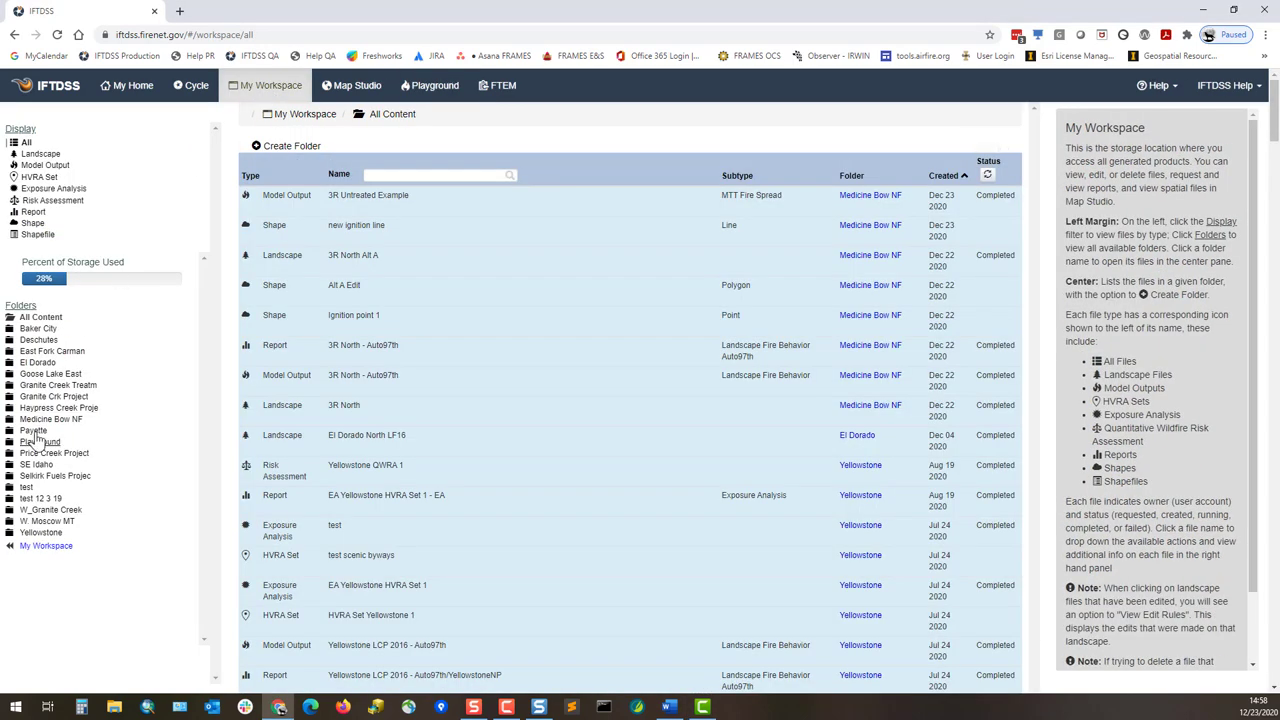
pyautogui.click(40, 419)
pyautogui.click(800, 190)
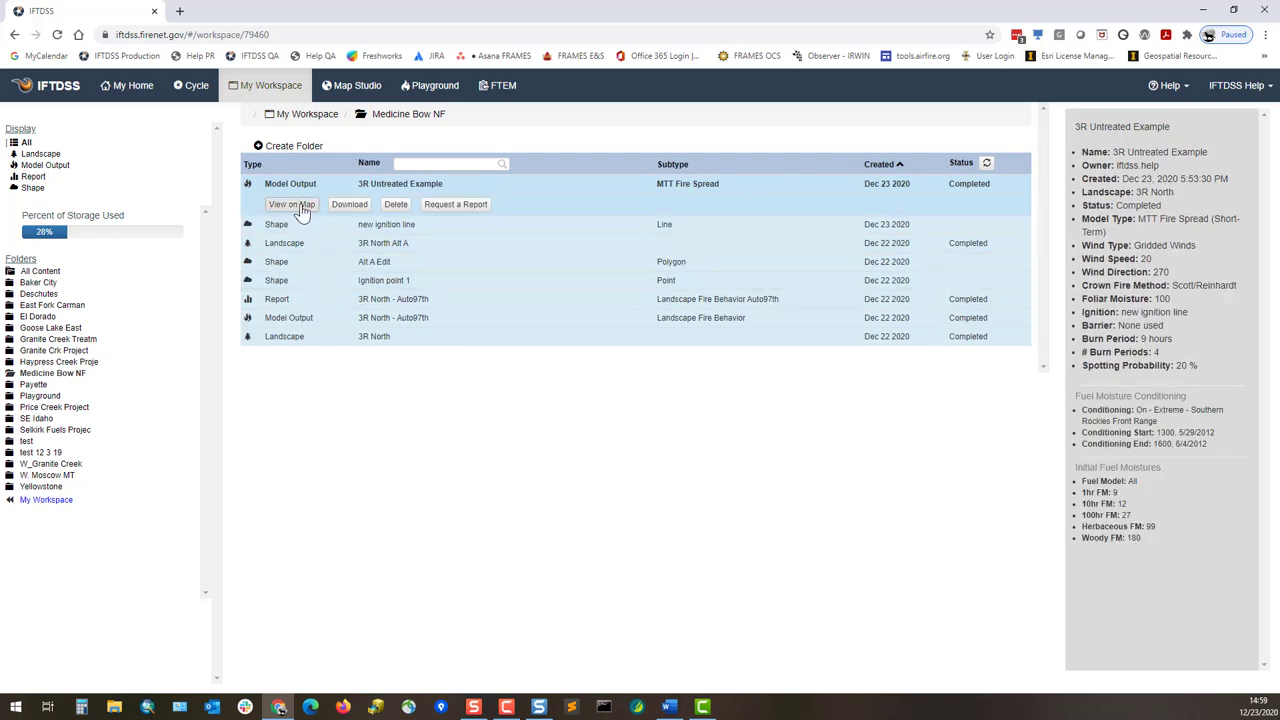
# Step: Open the run in Map Studio and toggle the MTT Ignition Grid layer
pyautogui.click(300, 205)
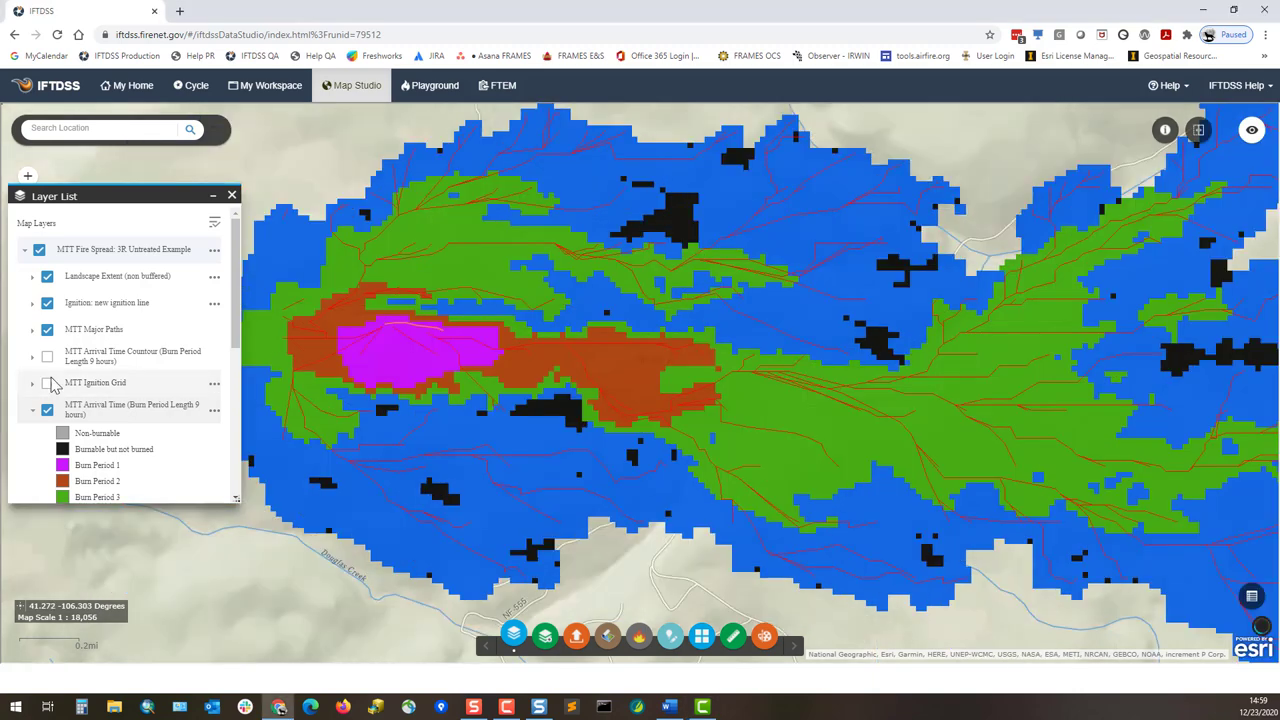
pyautogui.click(47, 383)
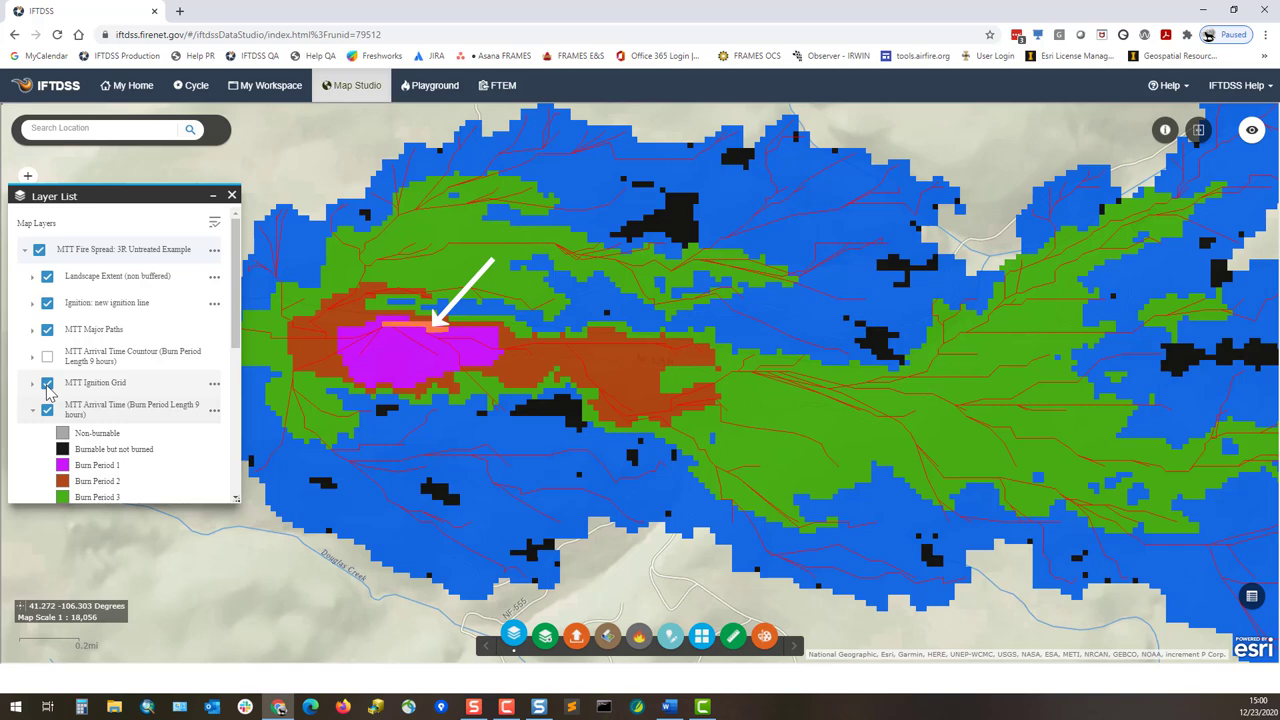
pyautogui.click(47, 386)
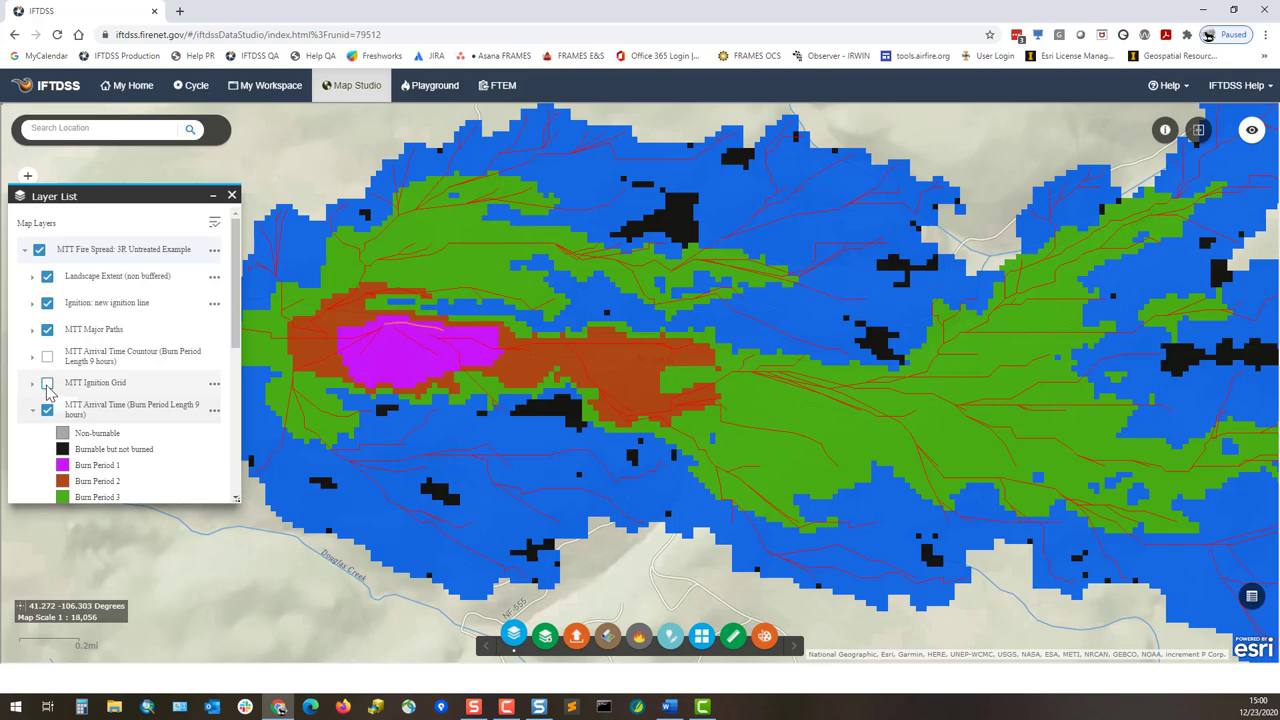
pyautogui.click(32, 384)
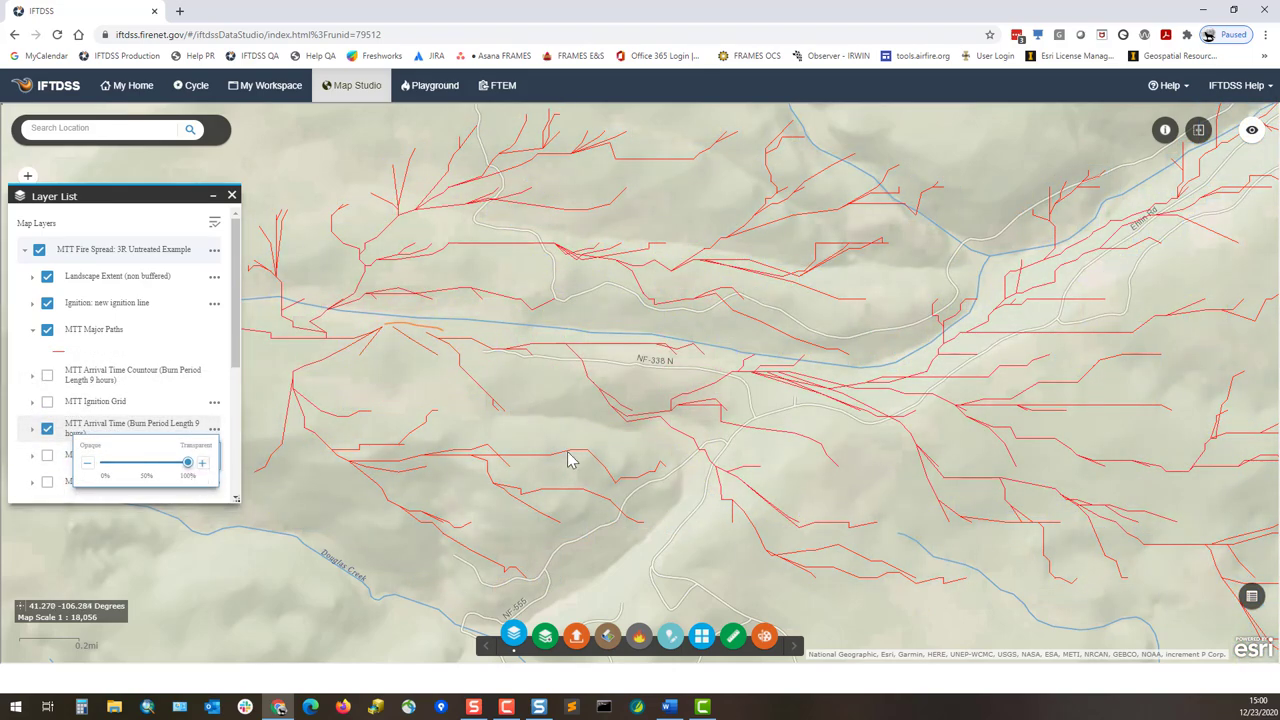
pyautogui.scroll(-1, 567, 459)
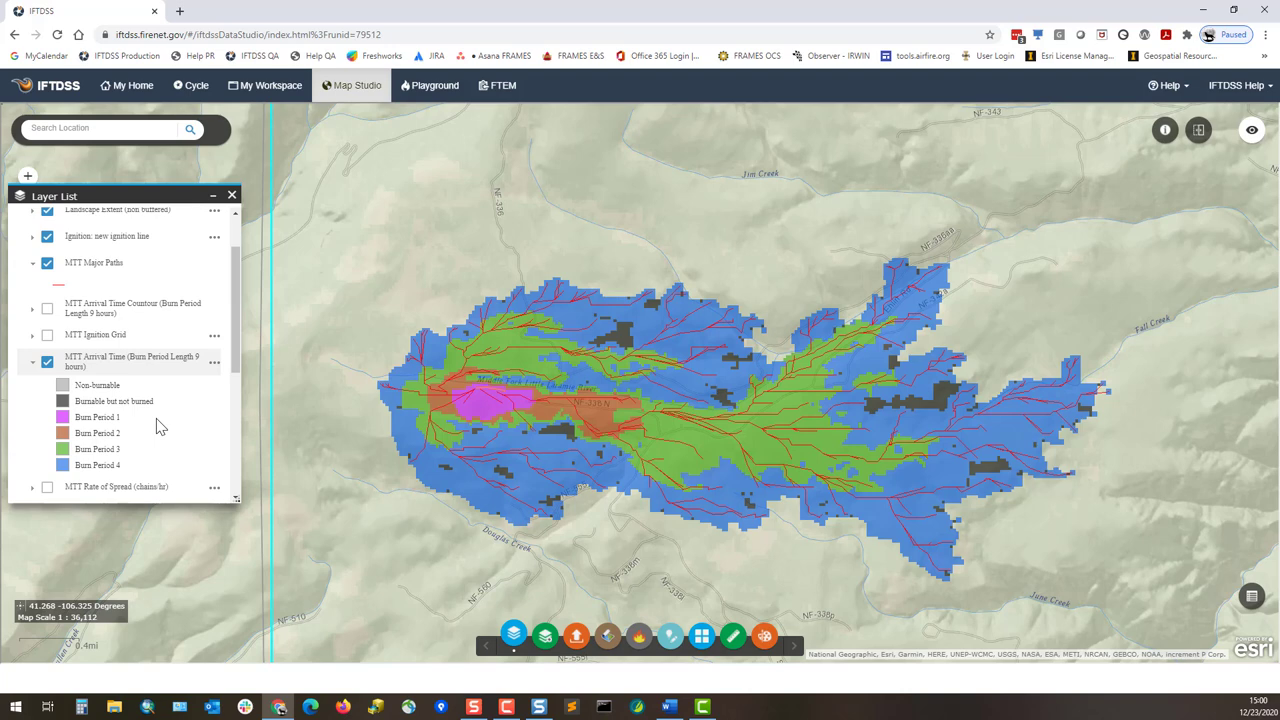
# Step: Turn on Arrival Time Contour, then the Rate of Spread and Fireline Intensity layers
pyautogui.click(47, 310)
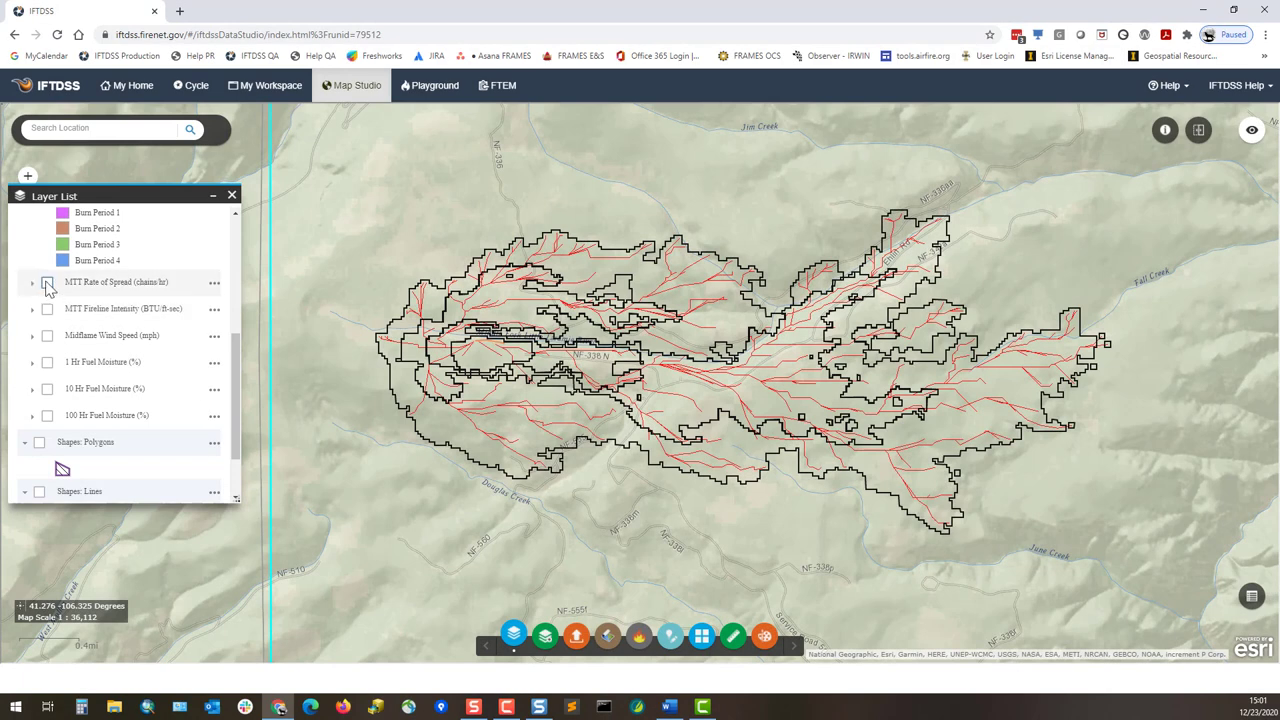
pyautogui.click(47, 283)
pyautogui.click(47, 309)
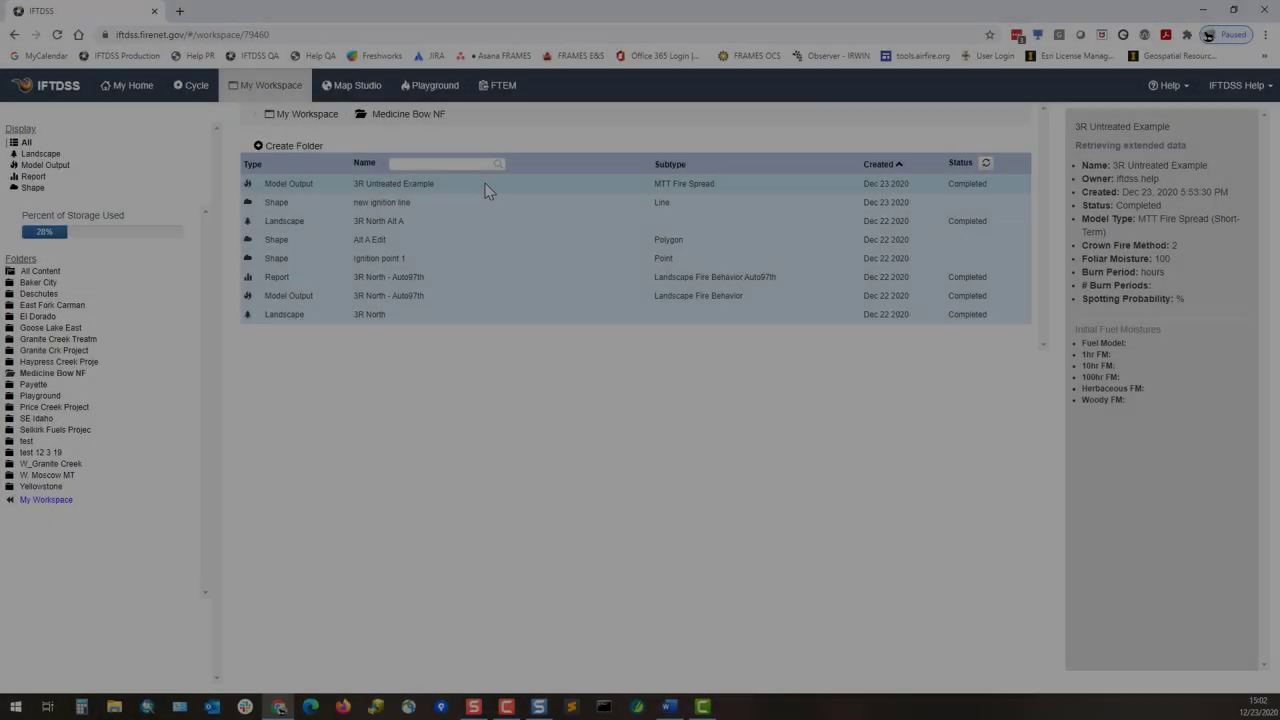
# Step: Download the 3R Untreated Example outputs as '3R Untreated Example.zip' and view its 29 files
pyautogui.click(485, 190)
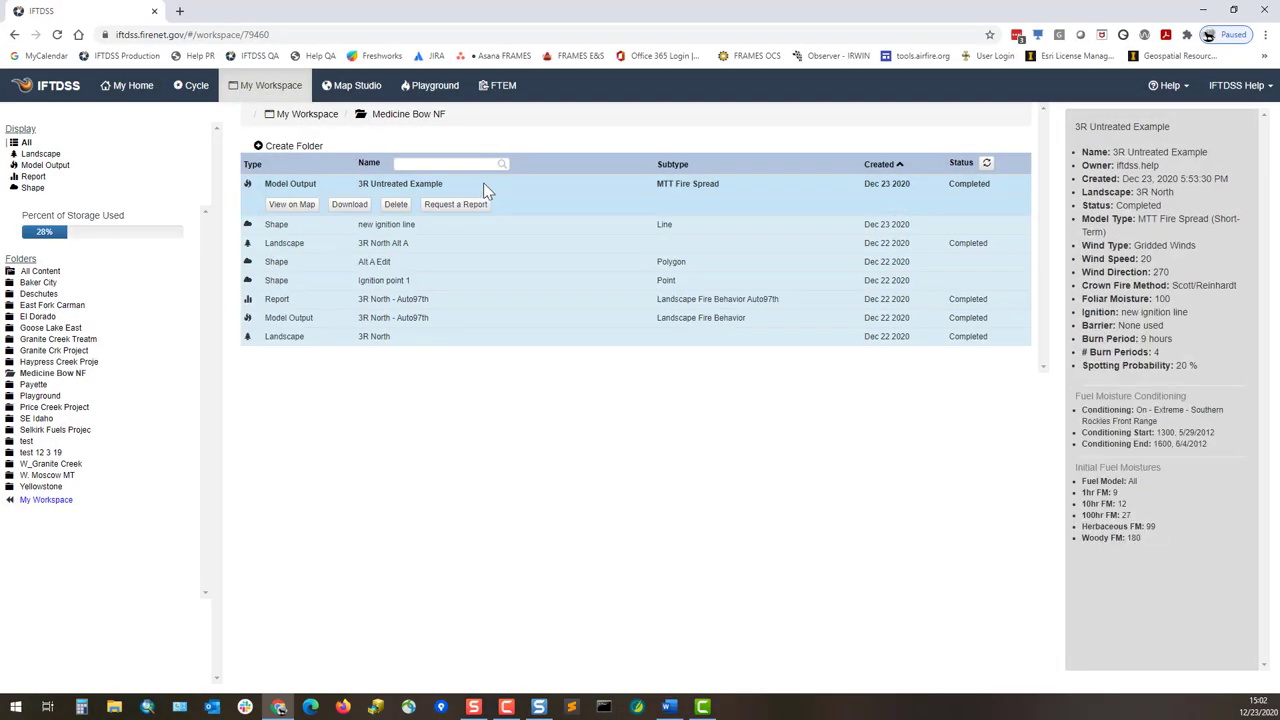
pyautogui.click(349, 204)
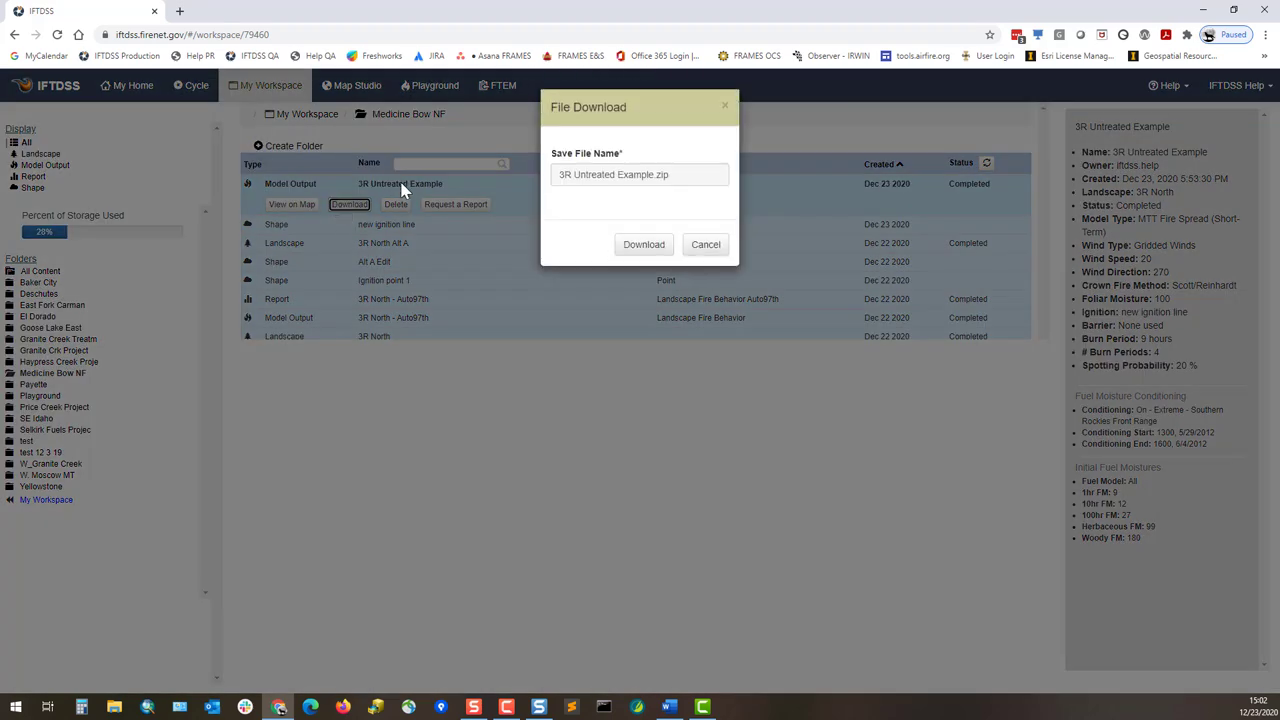
pyautogui.click(645, 248)
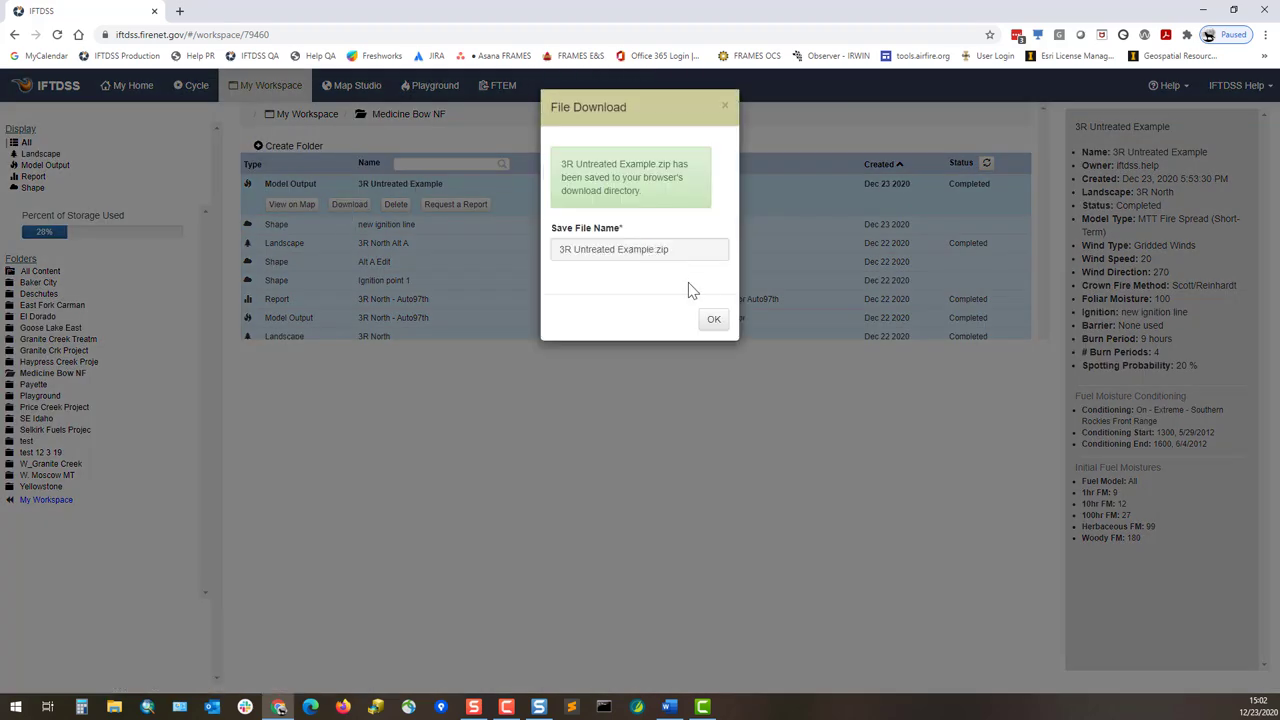
pyautogui.click(714, 319)
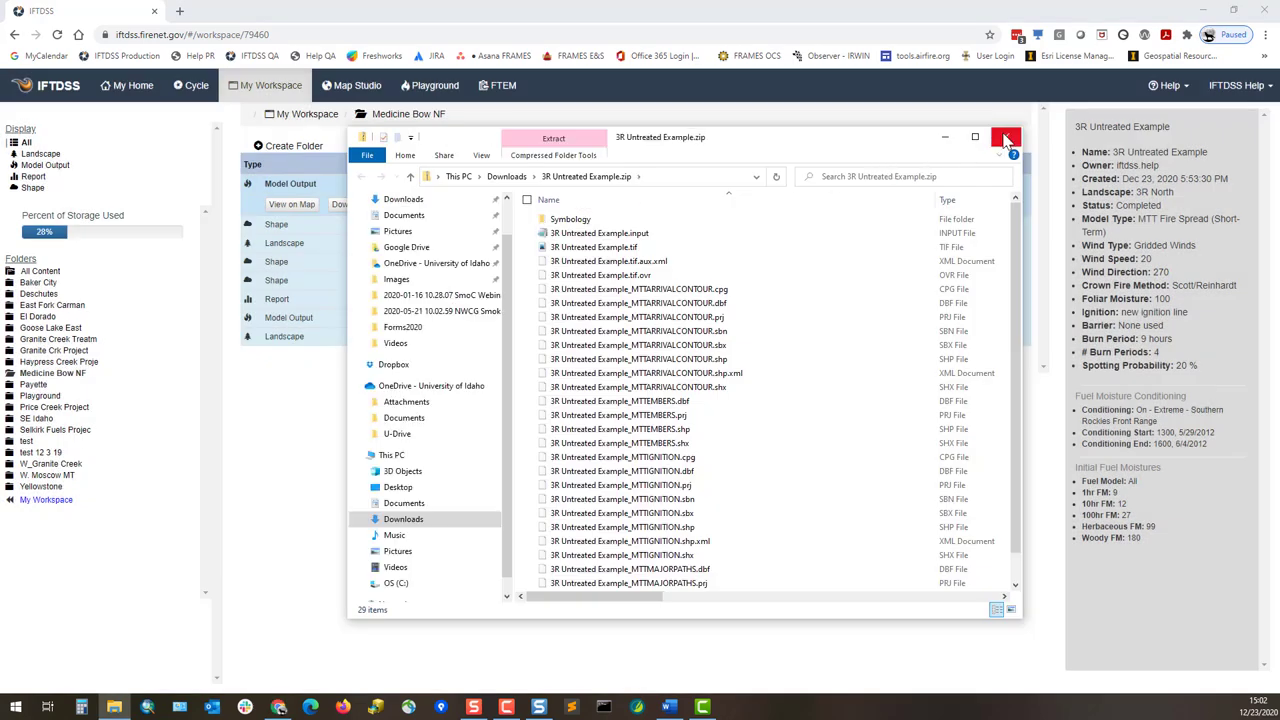
# Step: Generate the MTT Fire Spread (Short-Term) report for 3R Untreated Example and review its arrival time map and area-burned summary
pyautogui.click(1007, 139)
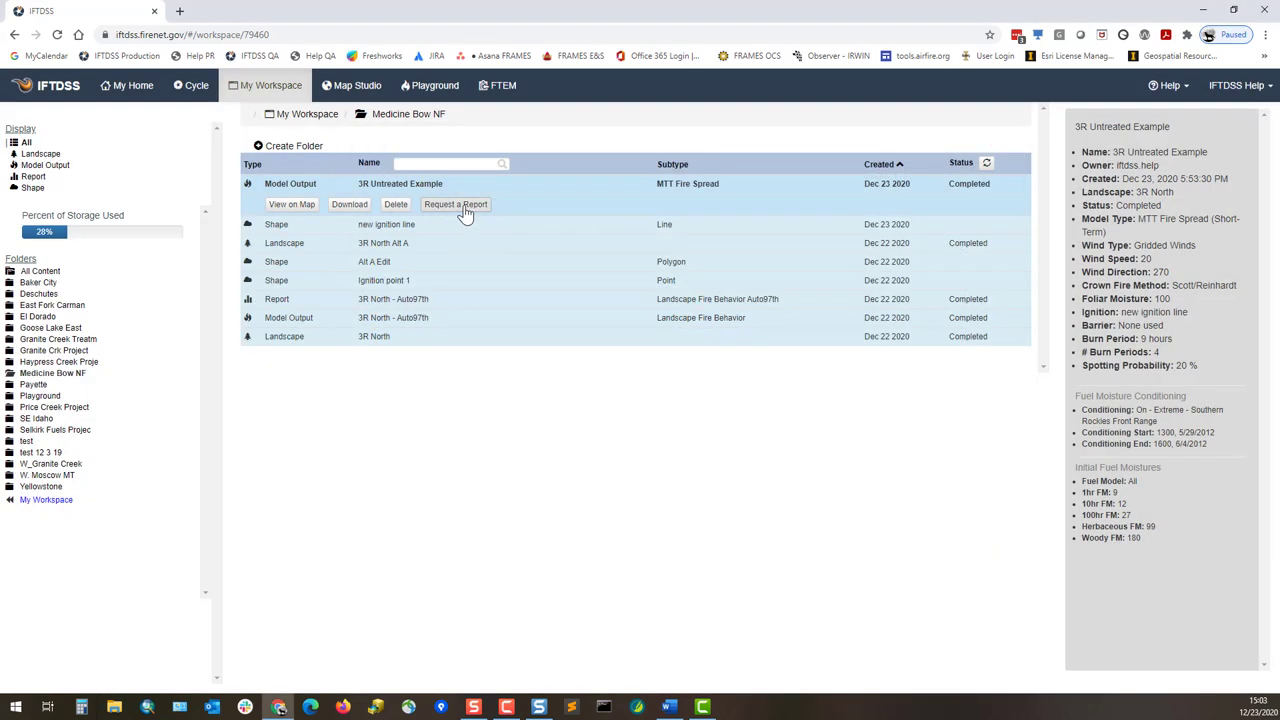
pyautogui.click(462, 205)
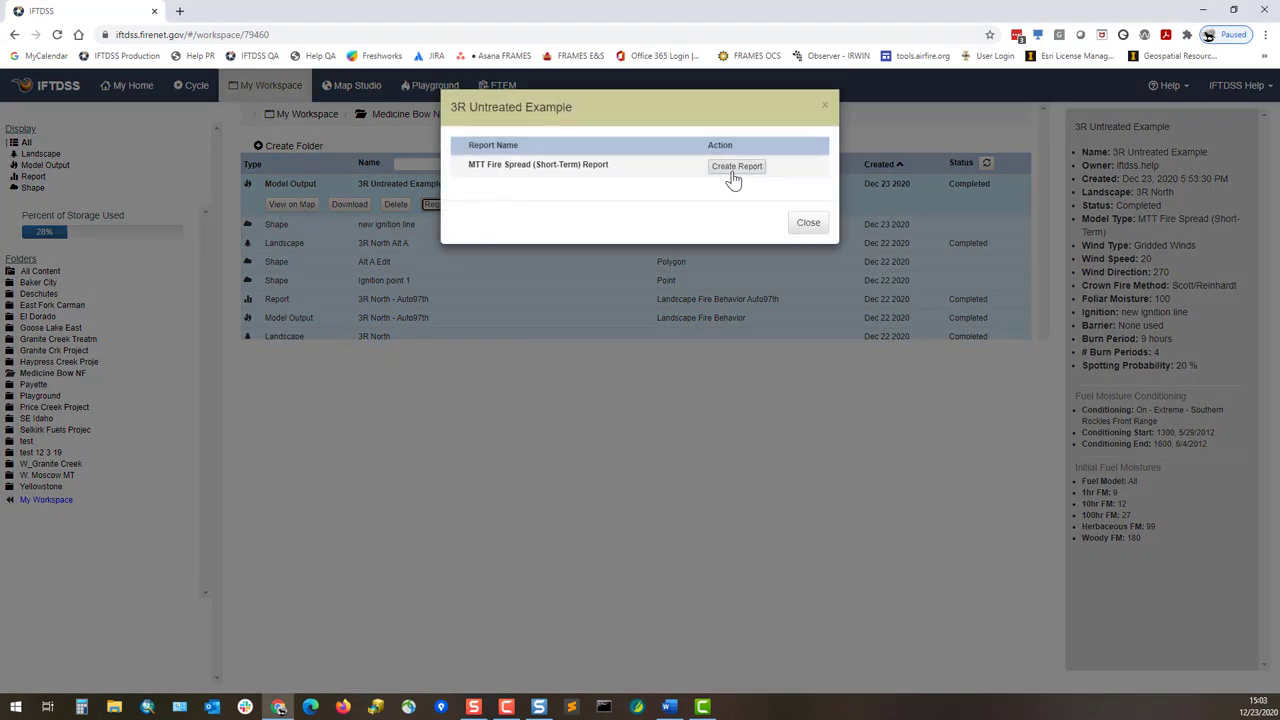
pyautogui.click(735, 167)
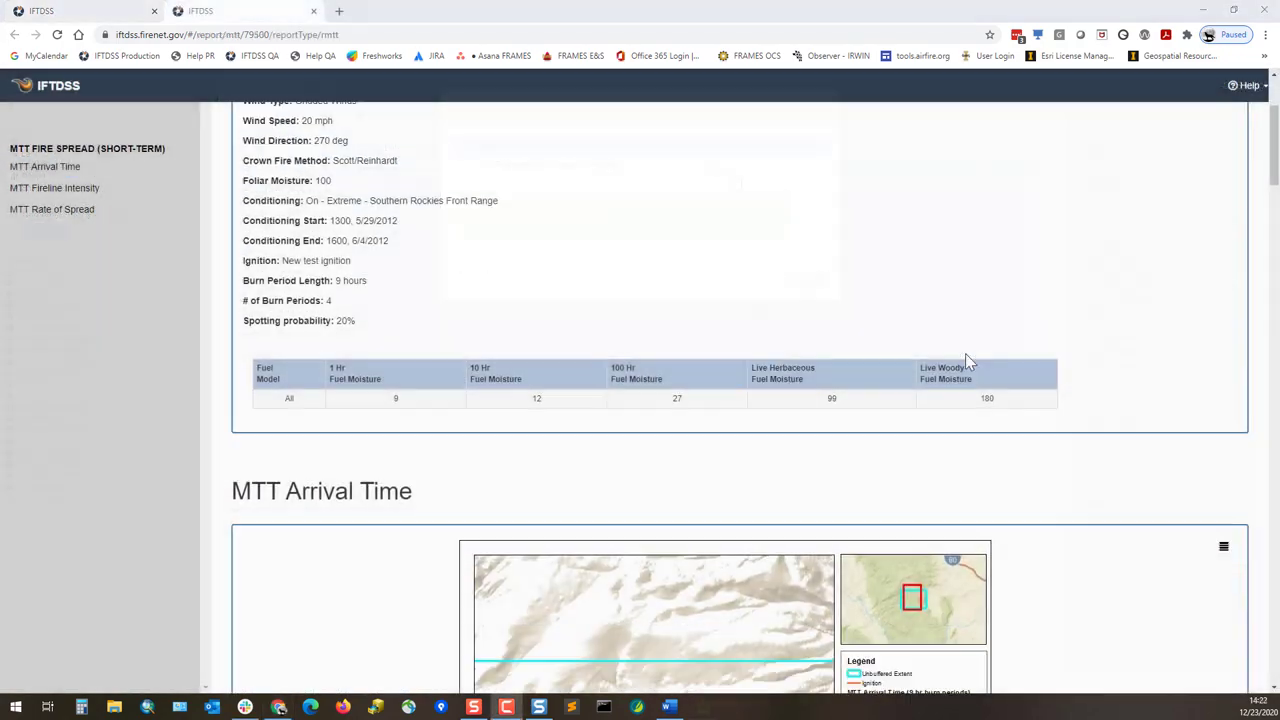
pyautogui.scroll(-3, 966, 360)
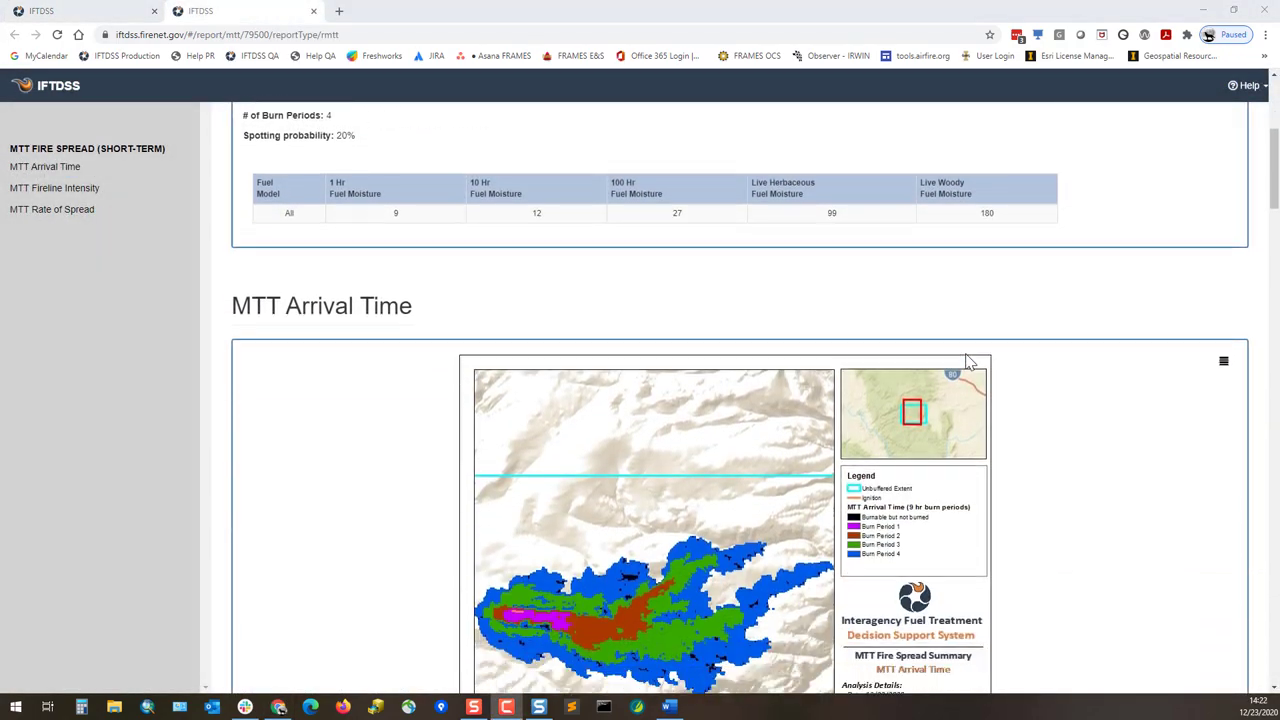
pyautogui.scroll(-7, 968, 362)
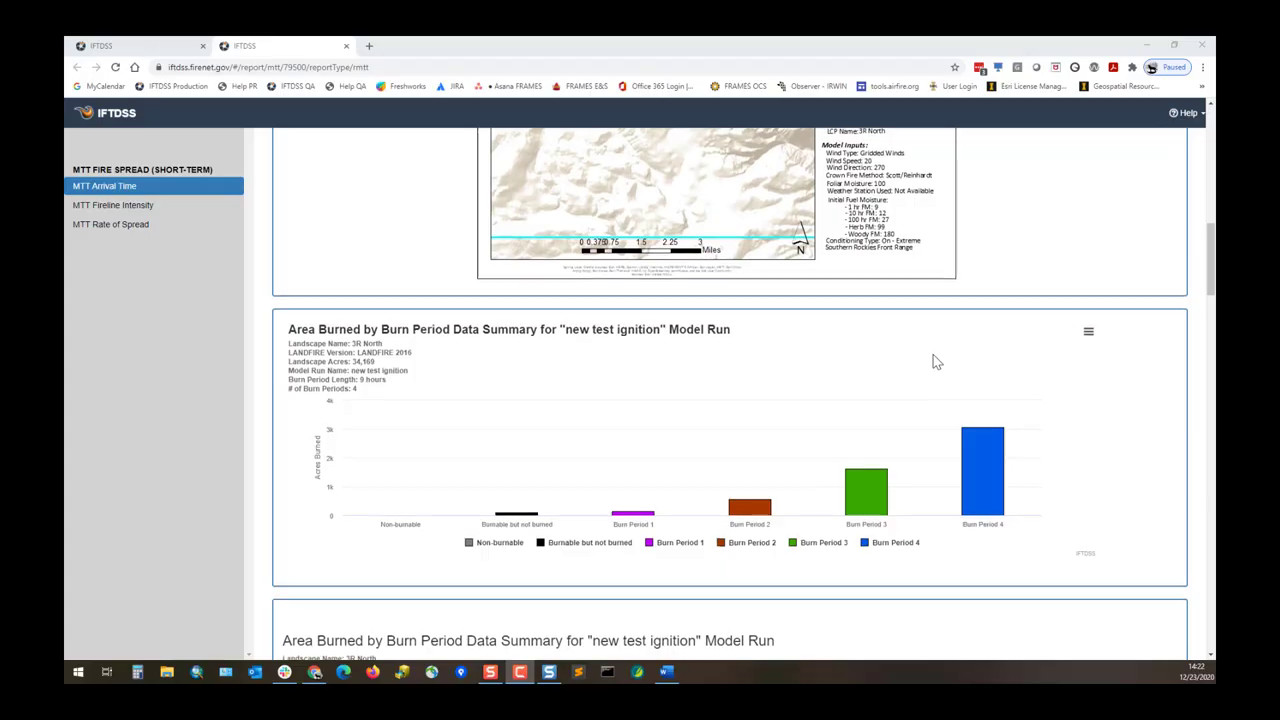
pyautogui.scroll(-5, 968, 362)
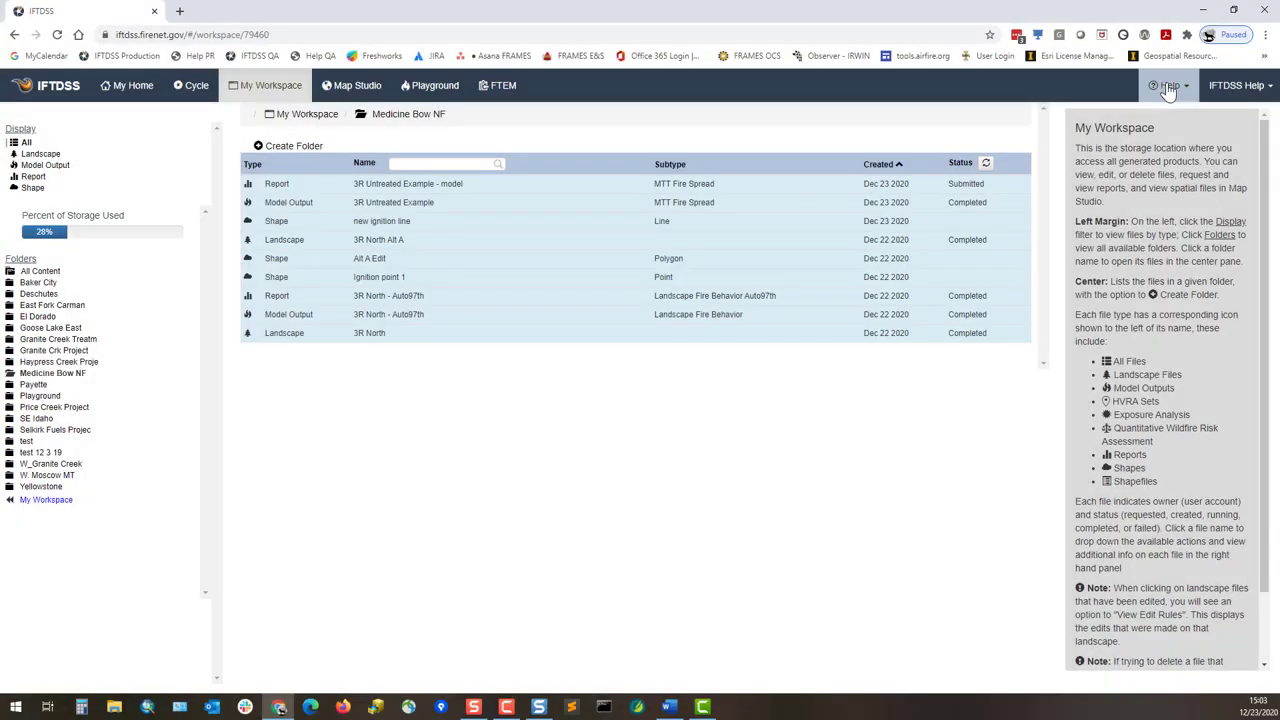
pyautogui.click(1170, 87)
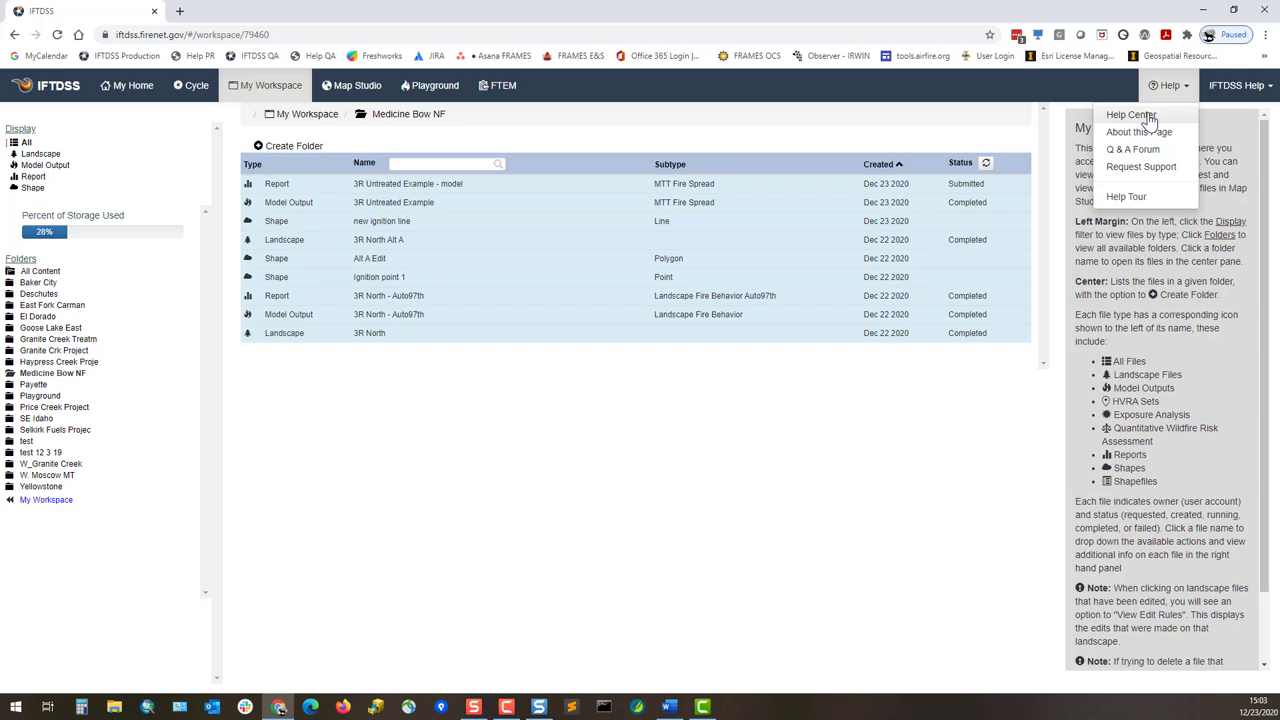
# Step: Open the Help Center in a new tab and expand Modeling to list the LFB, MTT and LBP pages
pyautogui.click(1130, 115)
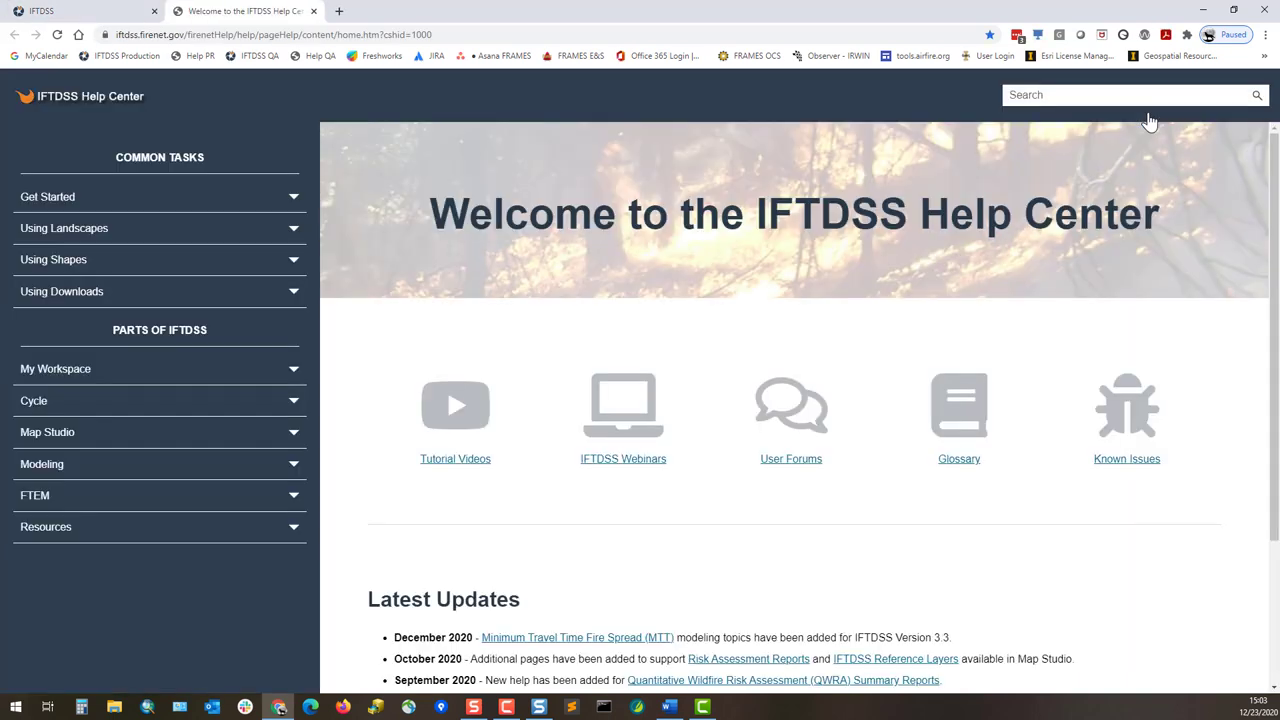
pyautogui.click(294, 471)
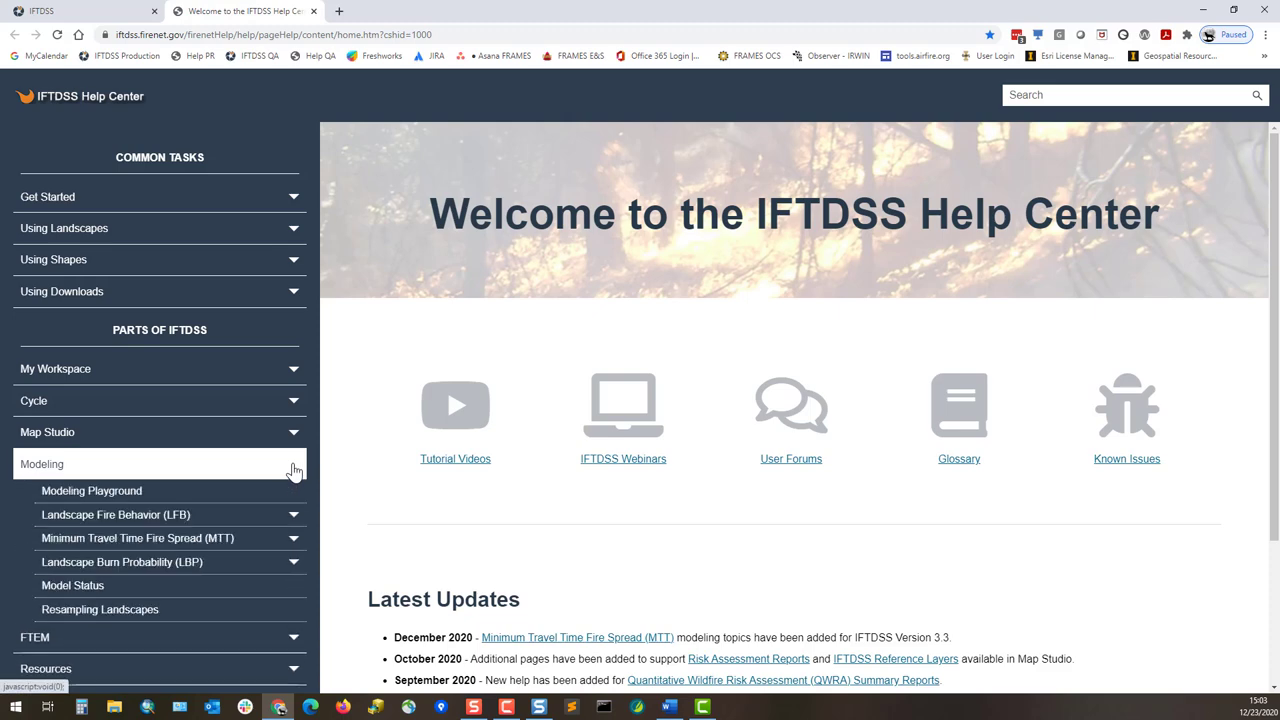